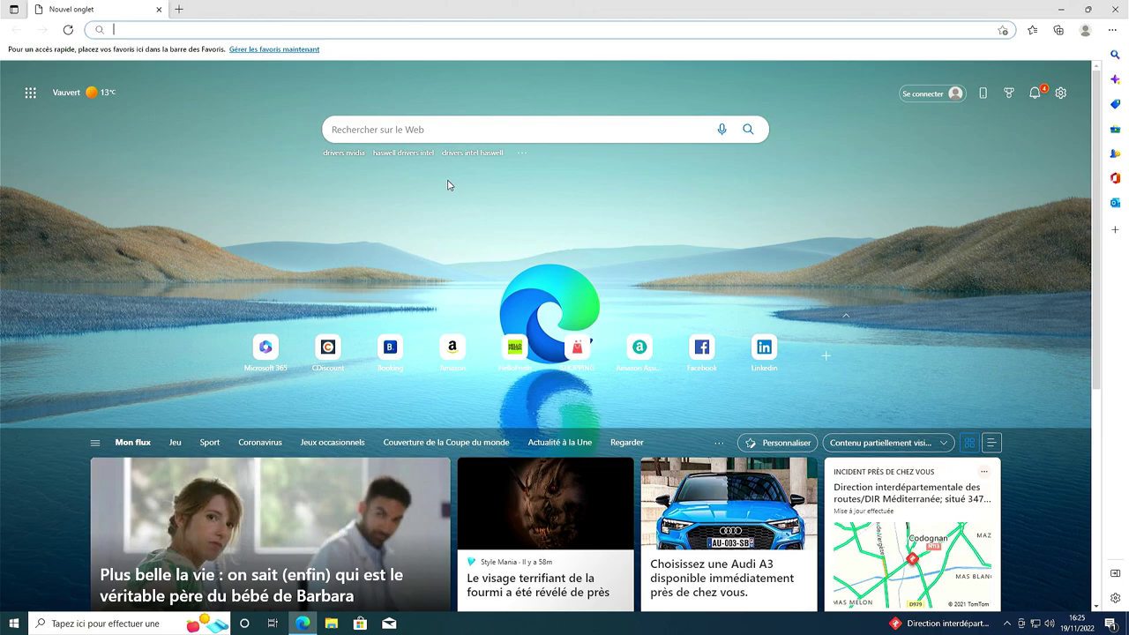
Show the desktop, search Windows for "restauration" and open the restore point settings.
key(super+d)
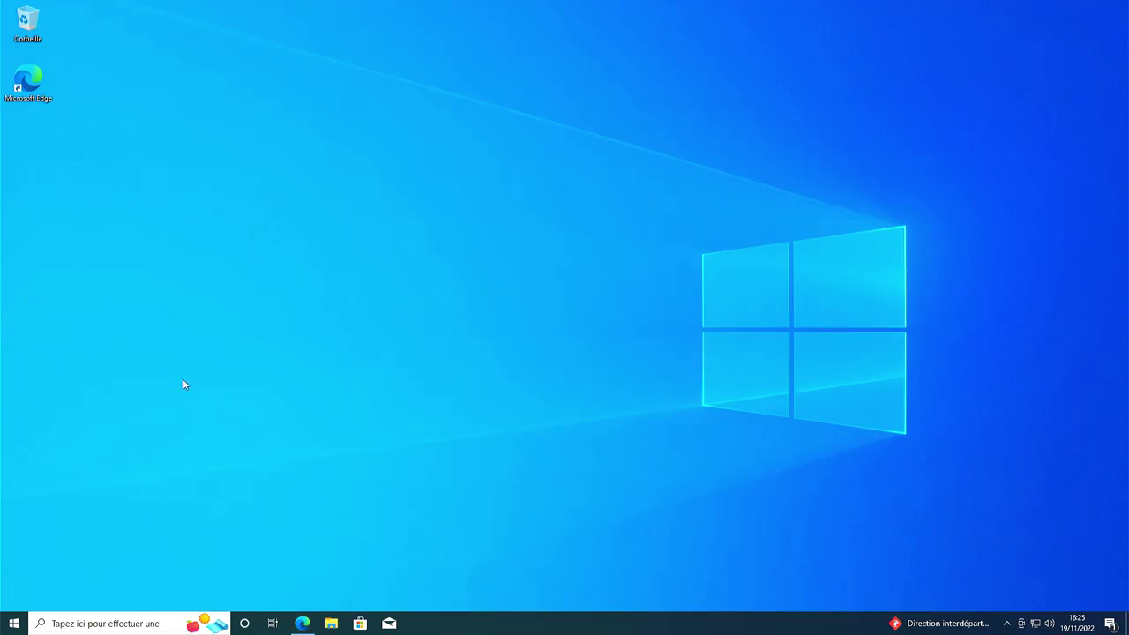
click(8, 626)
text(re)
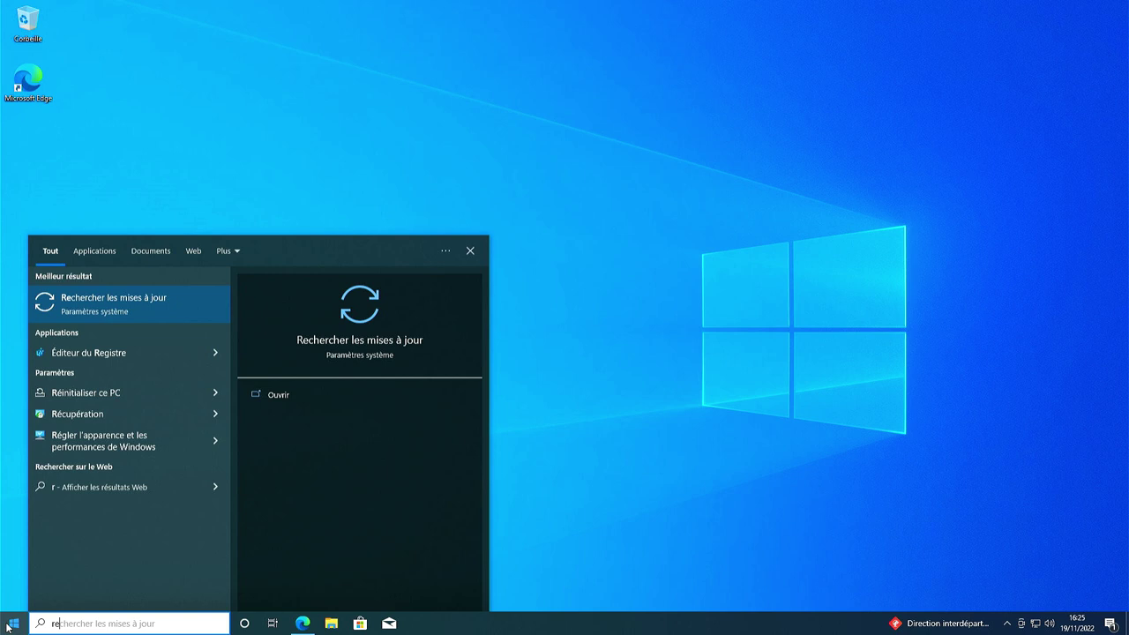
text(stauration)
click(131, 292)
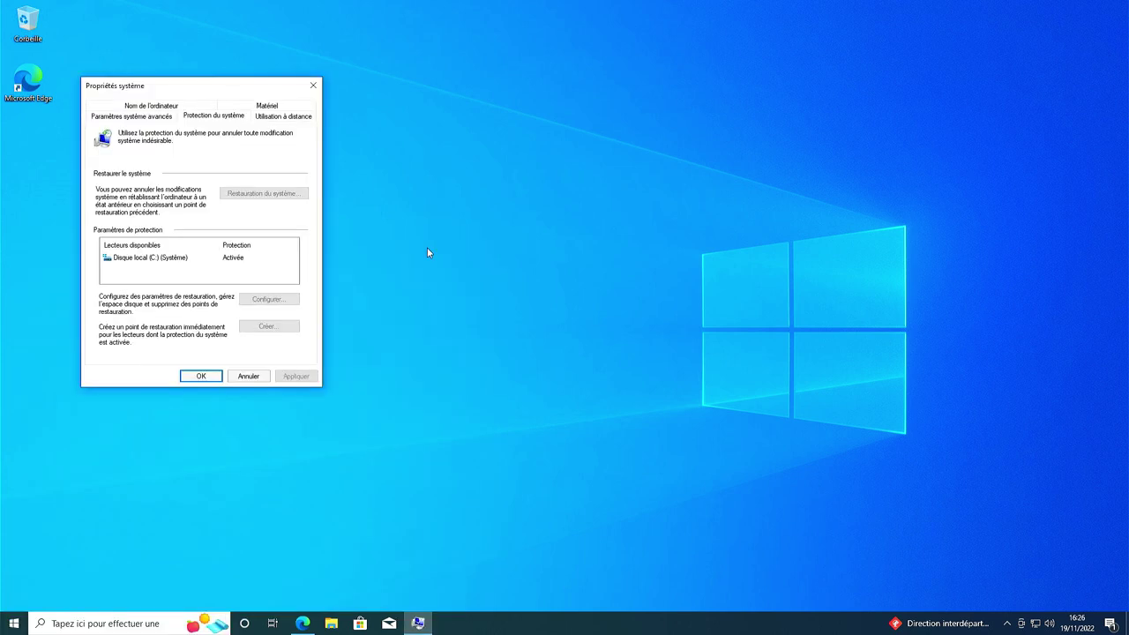
Create a system restore point with the description "windows10".
drag(149, 86, 323, 79)
click(440, 317)
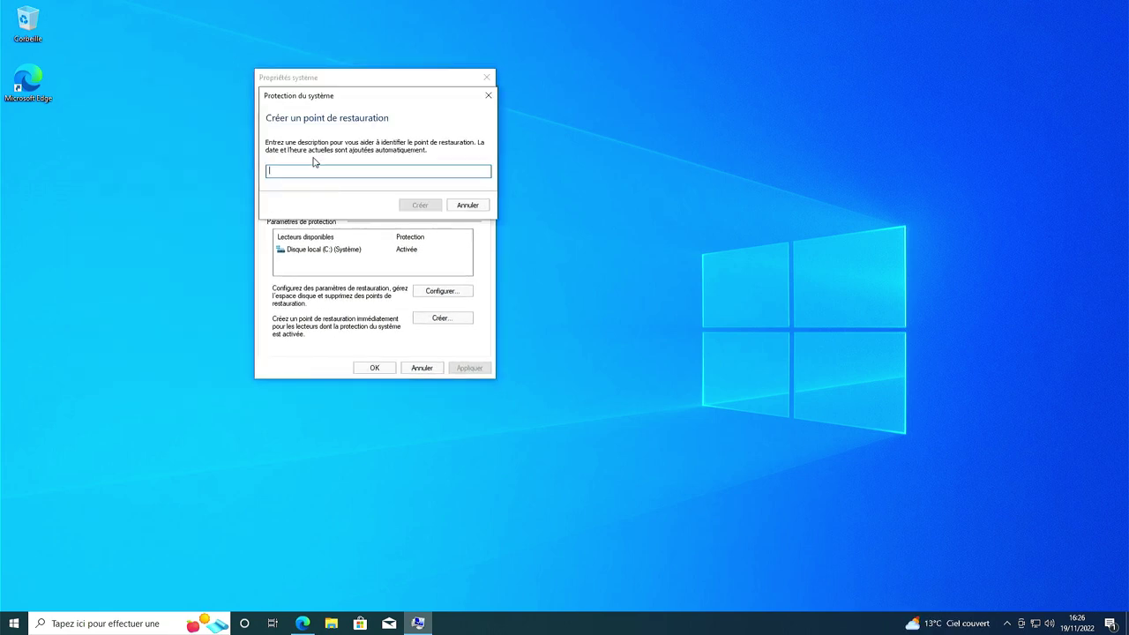
text(windows)
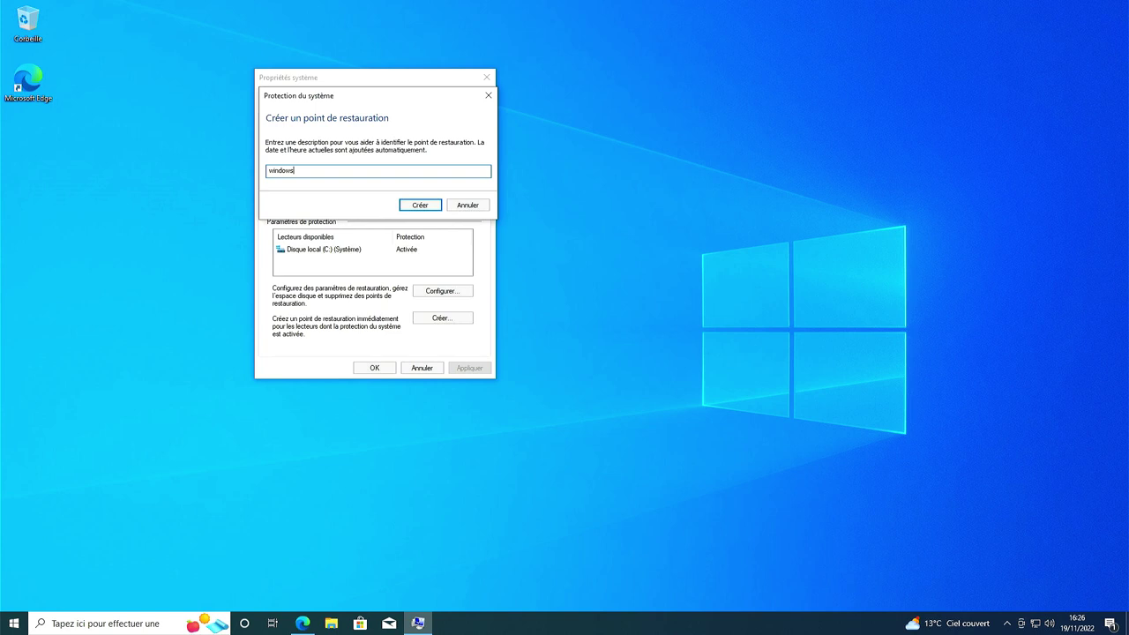
text(10)
click(416, 205)
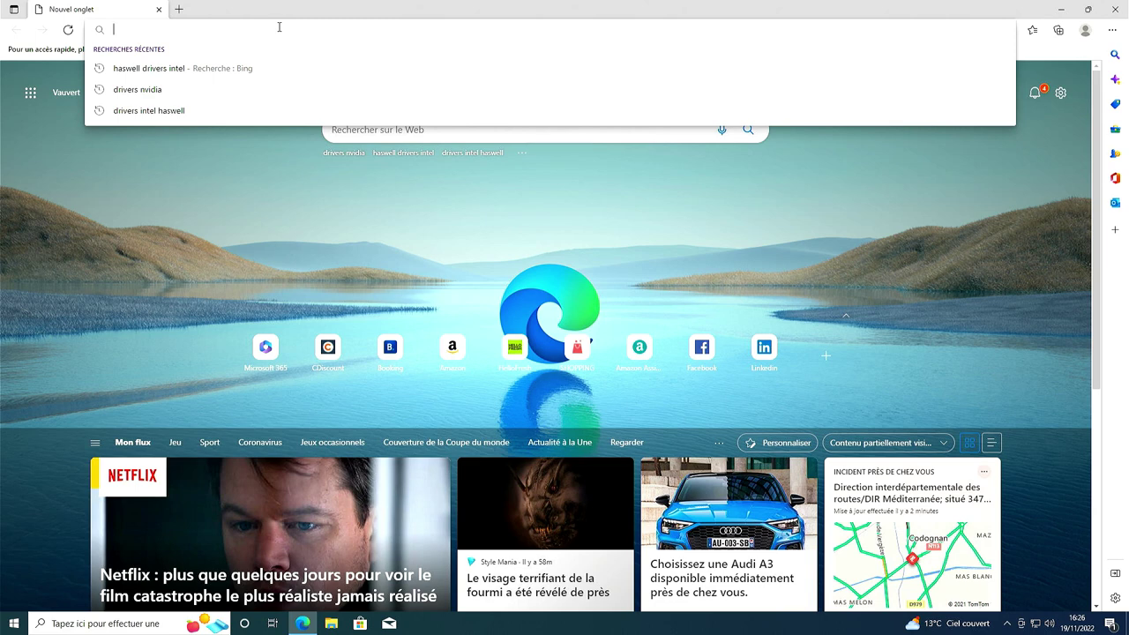
Switch to Edge, search for "christitustech winutil github", open the ChrisTitusTech/winutil repository and close the search results.
text(chru)
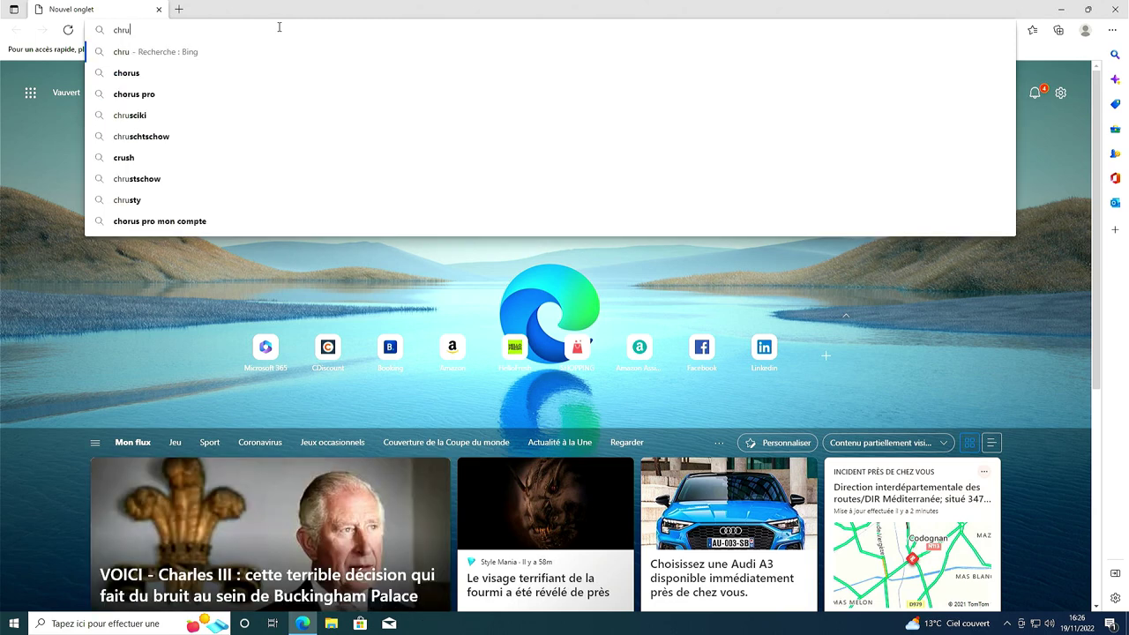
key(BackSpace)
text(istustech)
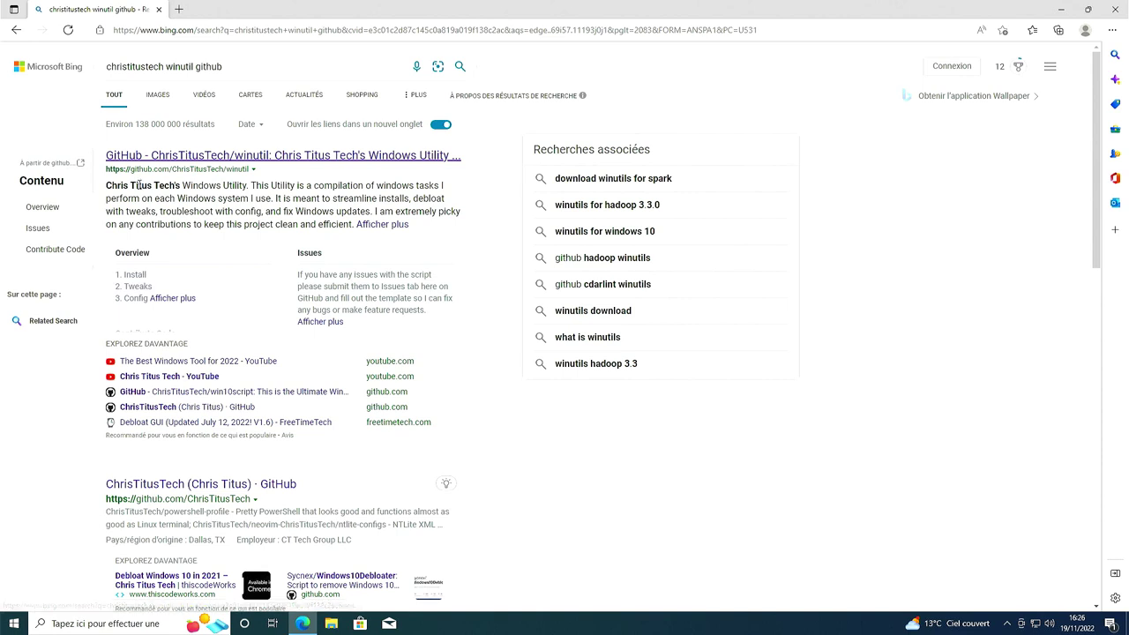
click(152, 155)
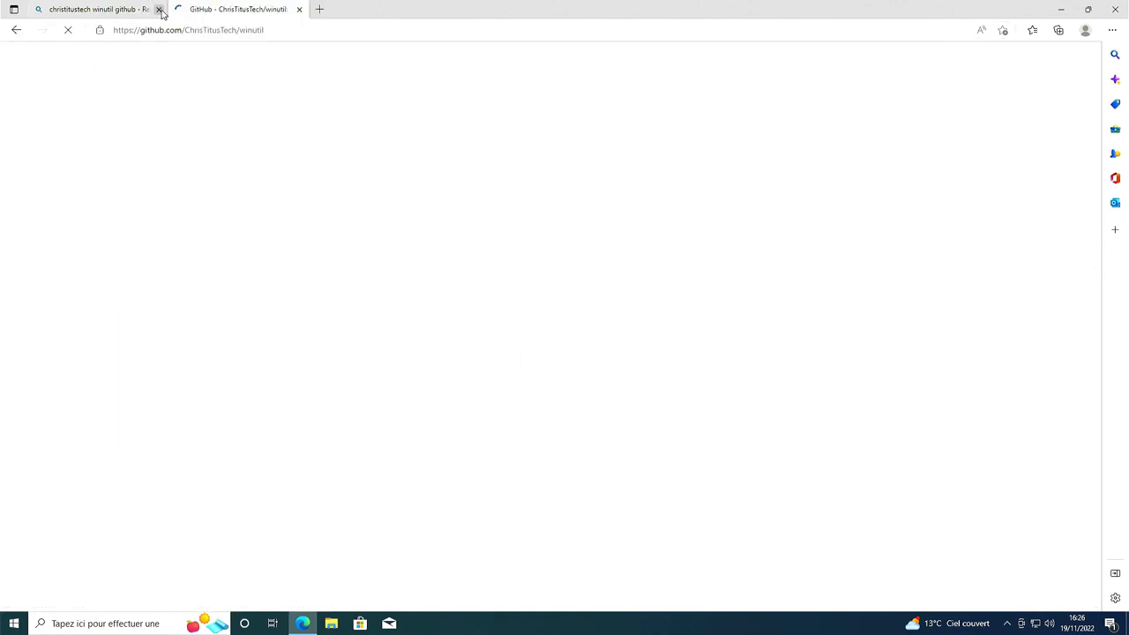
click(159, 9)
Examine the Windows utility's Install page screenshot from the README at full size, then return to the launch instructions.
scroll(146, 331, down, 5)
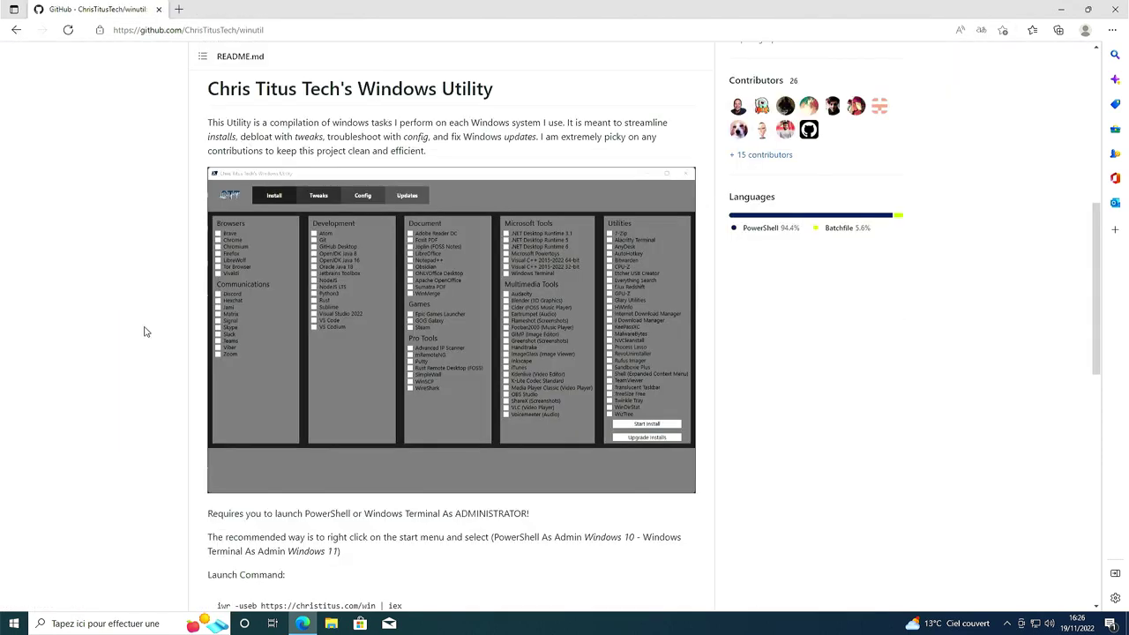
scroll(146, 332, down, 1)
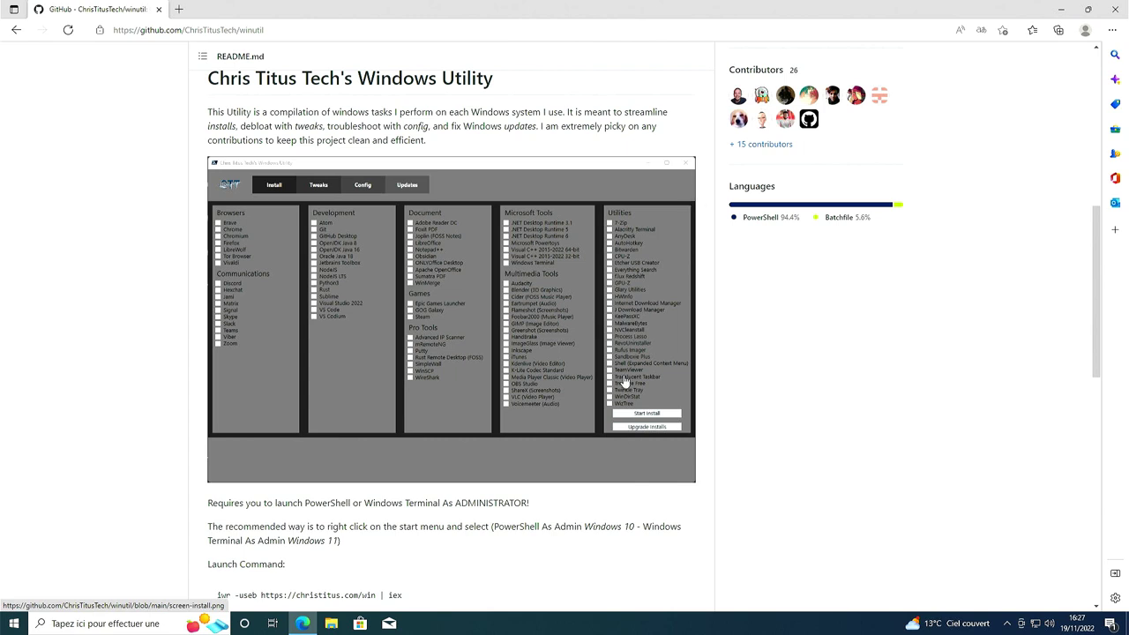
click(509, 240)
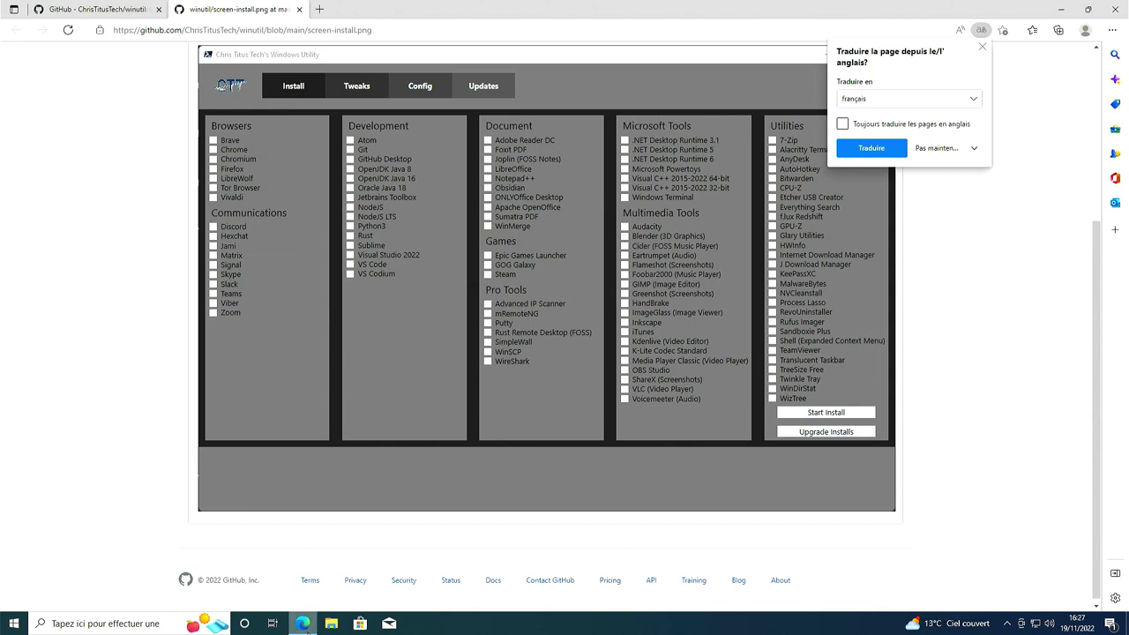
click(981, 47)
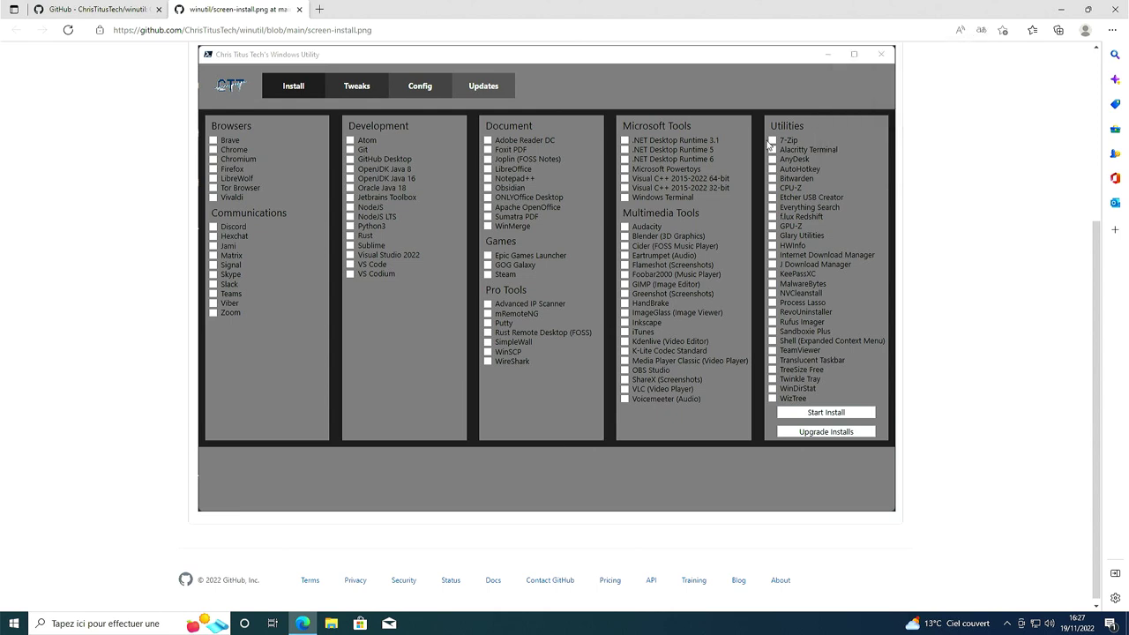
scroll(635, 195, up, 4)
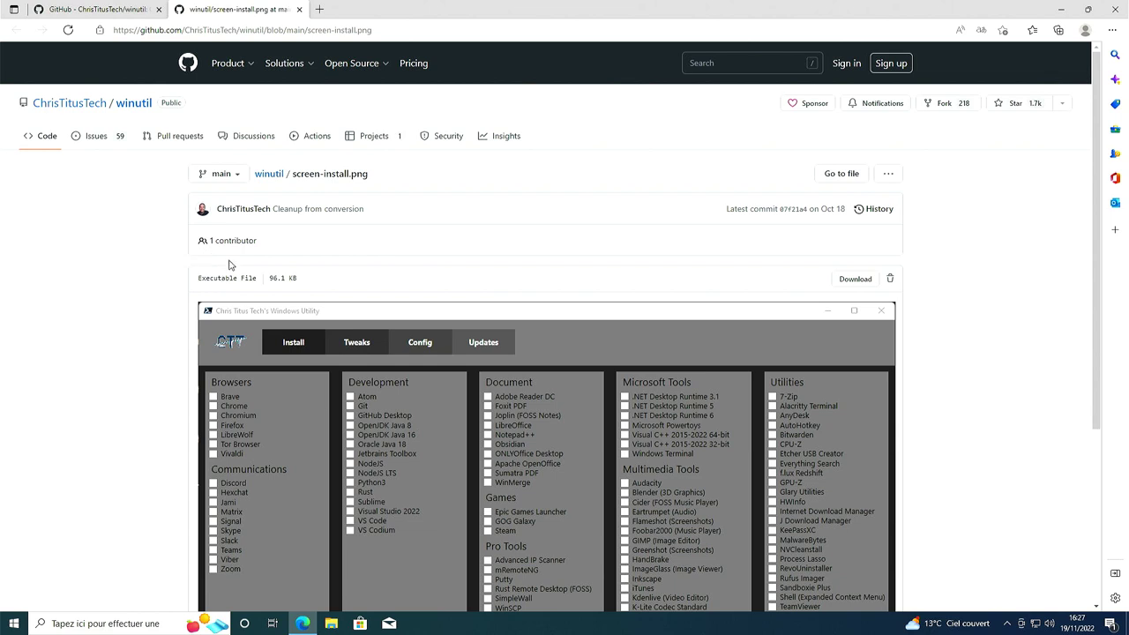
key(ctrl+w)
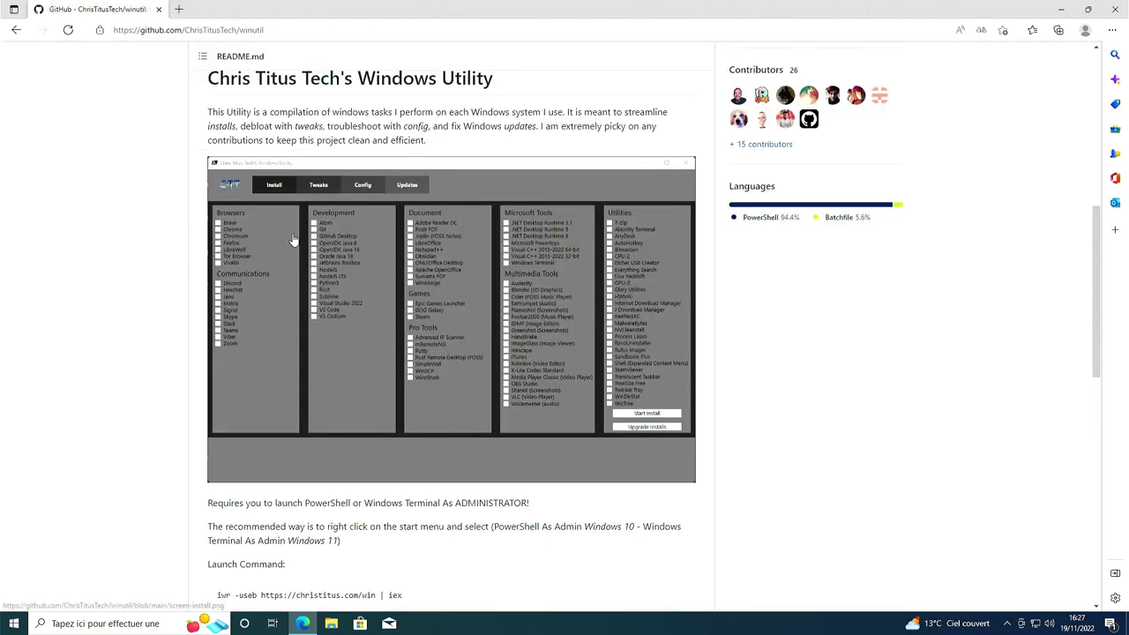
scroll(755, 281, down, 1)
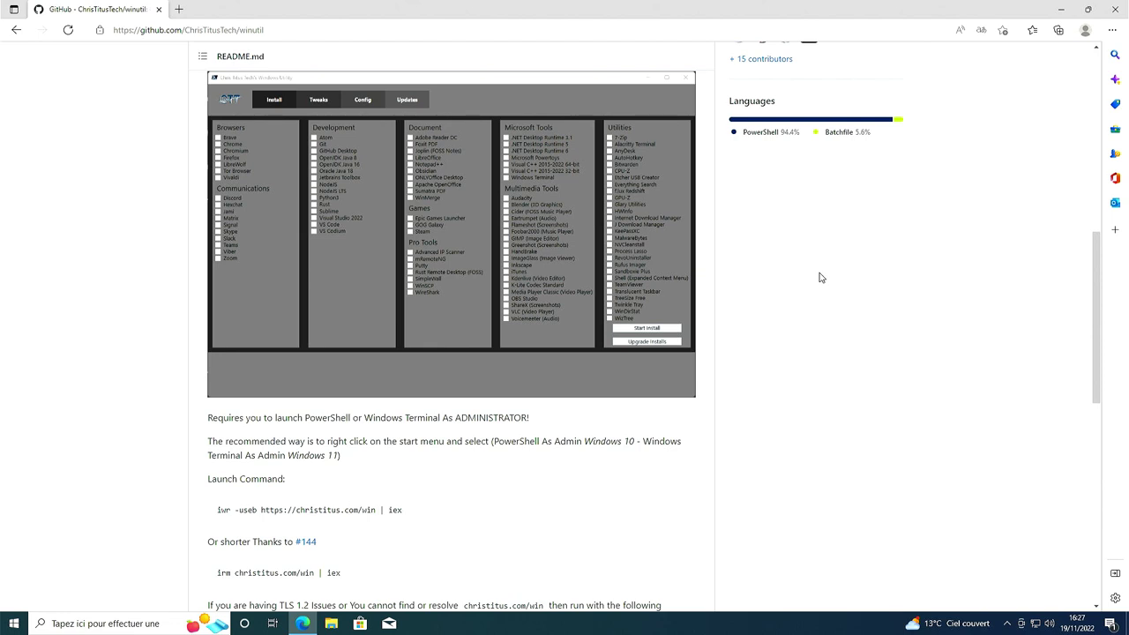
Launch Windows PowerShell as administrator and run winget to check whether it is available.
click(19, 626)
text(po)
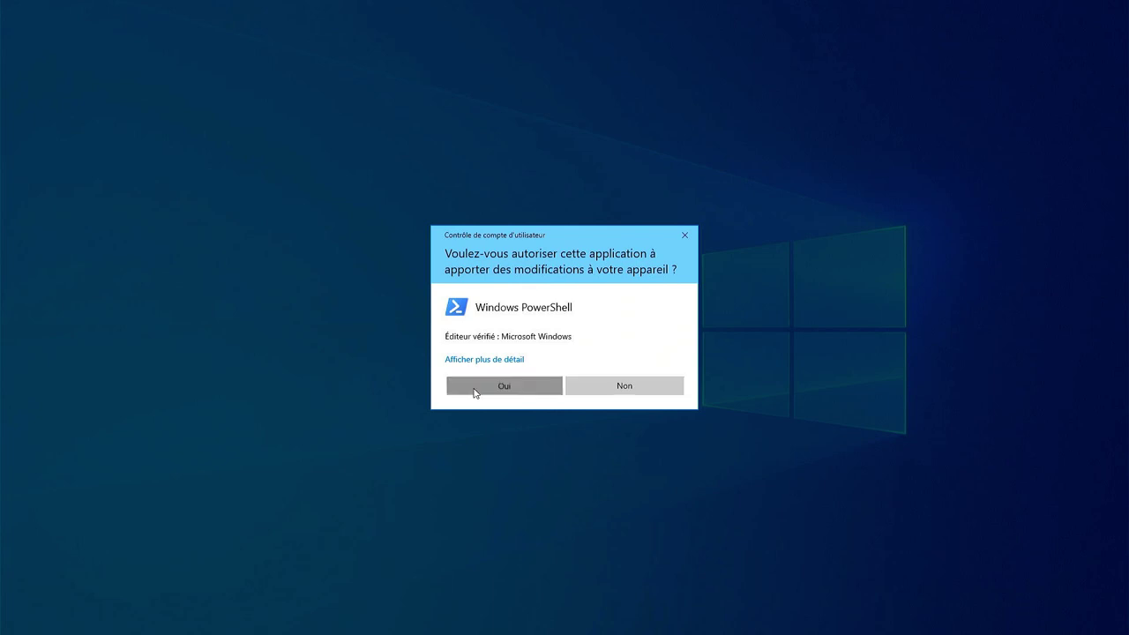
click(474, 390)
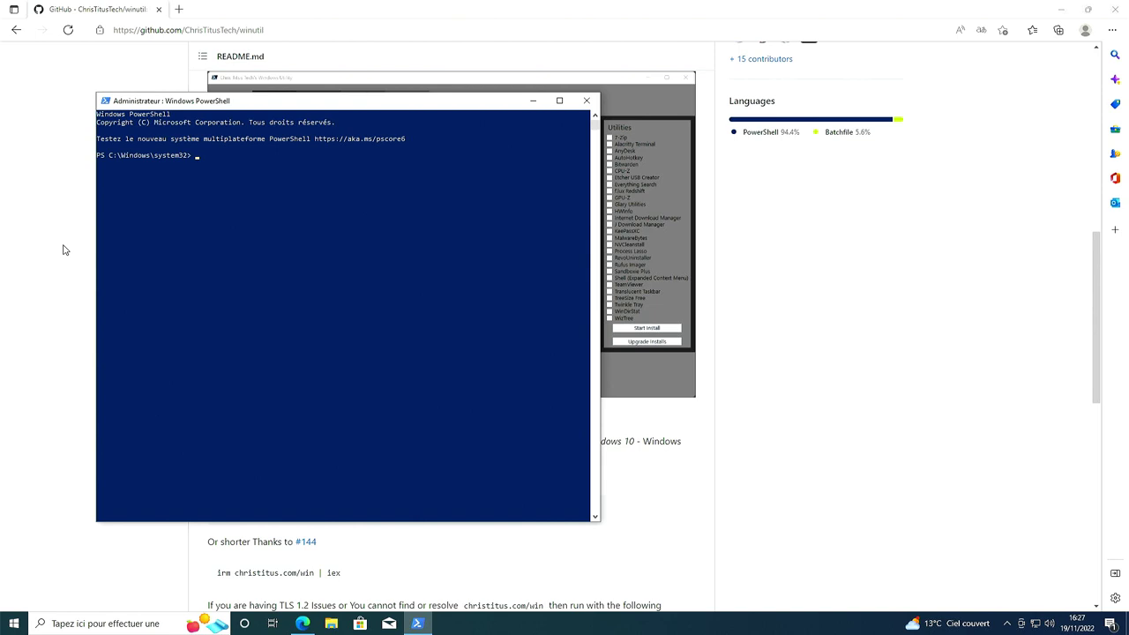
text(winget)
key(Return)
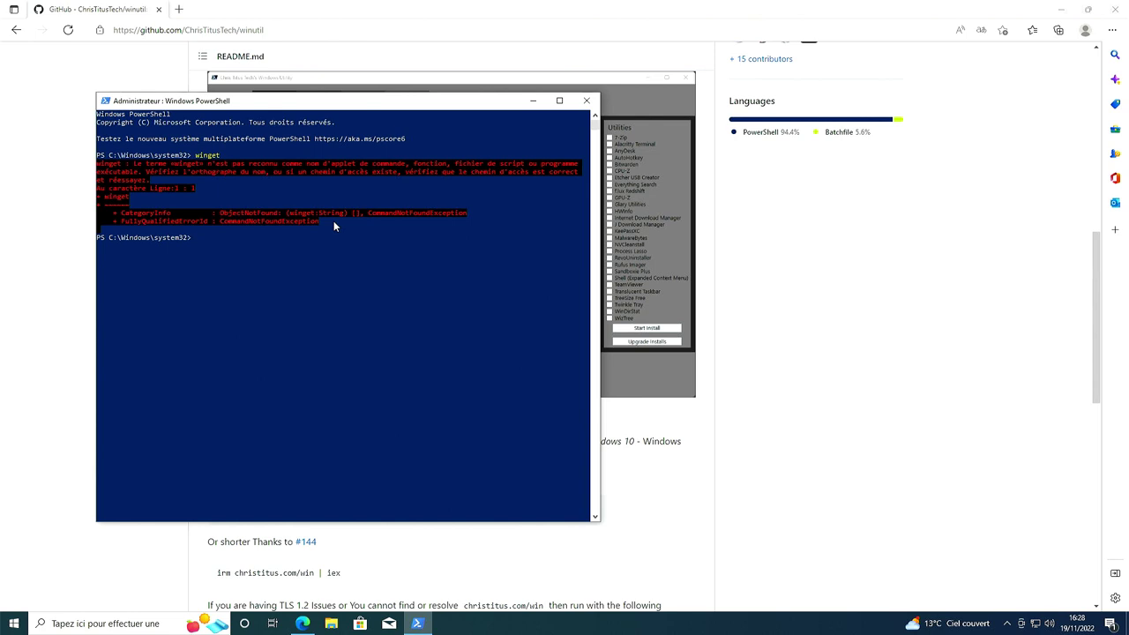
Search for "winget microsoft store" in a new browser tab and open the microsoft/winget-cli repository on GitHub.
click(799, 301)
key(ctrl+t)
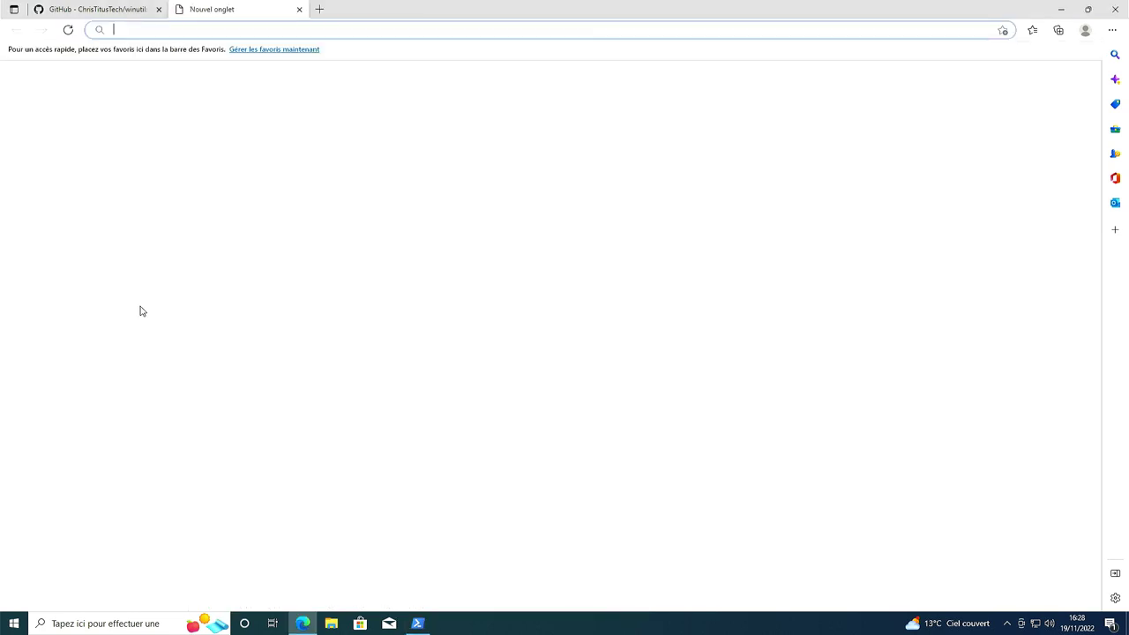
text(winget w)
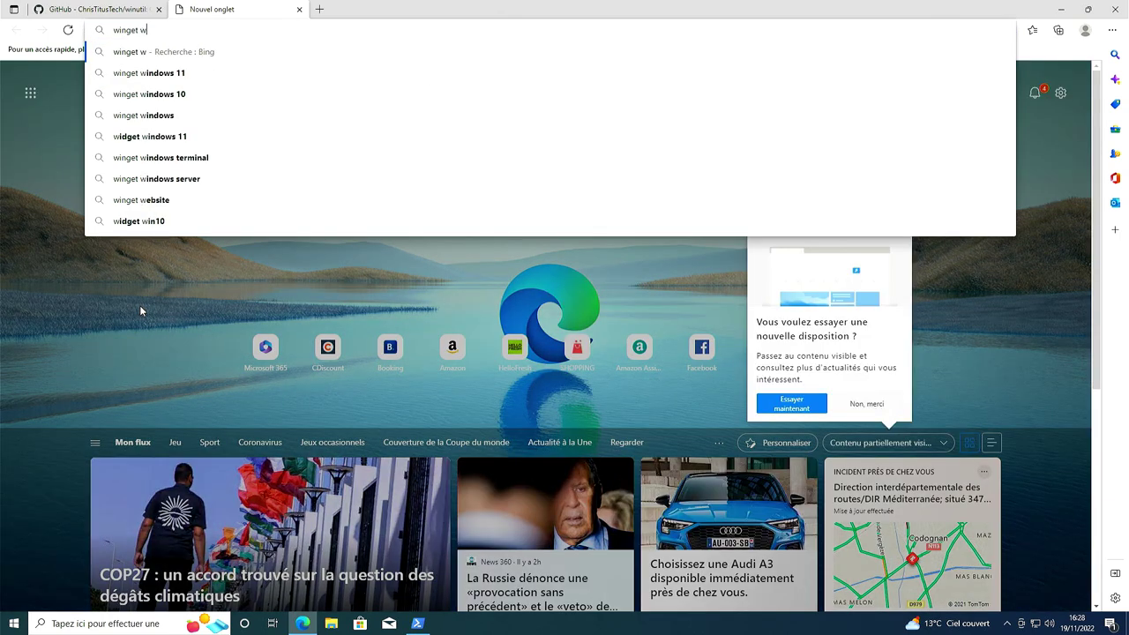
key(BackSpace)
text(microsoft store)
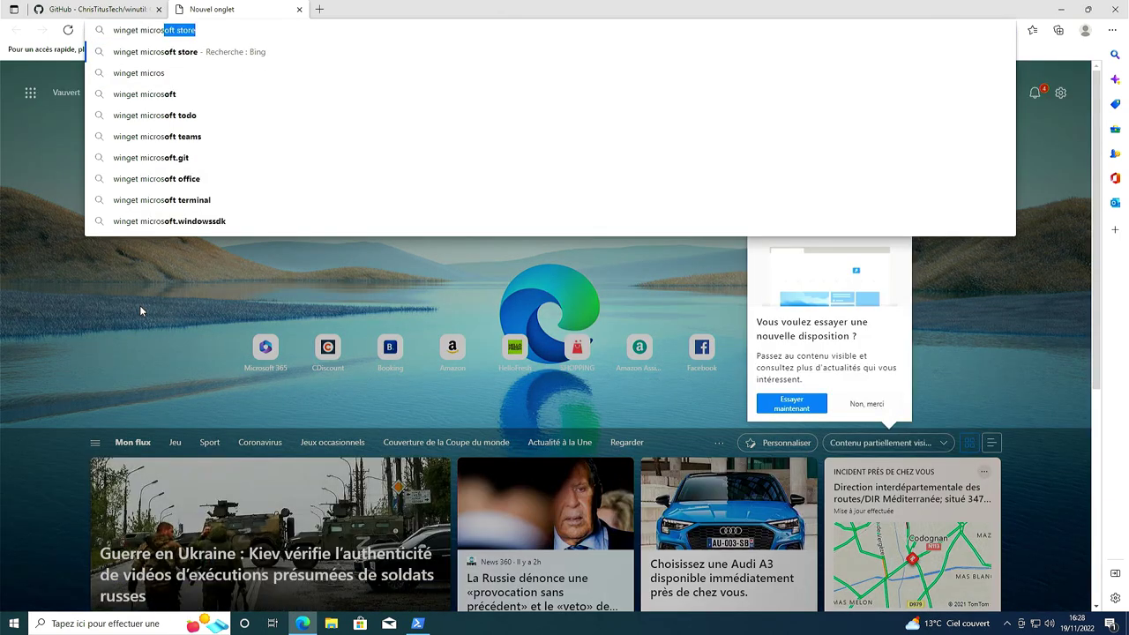
click(291, 150)
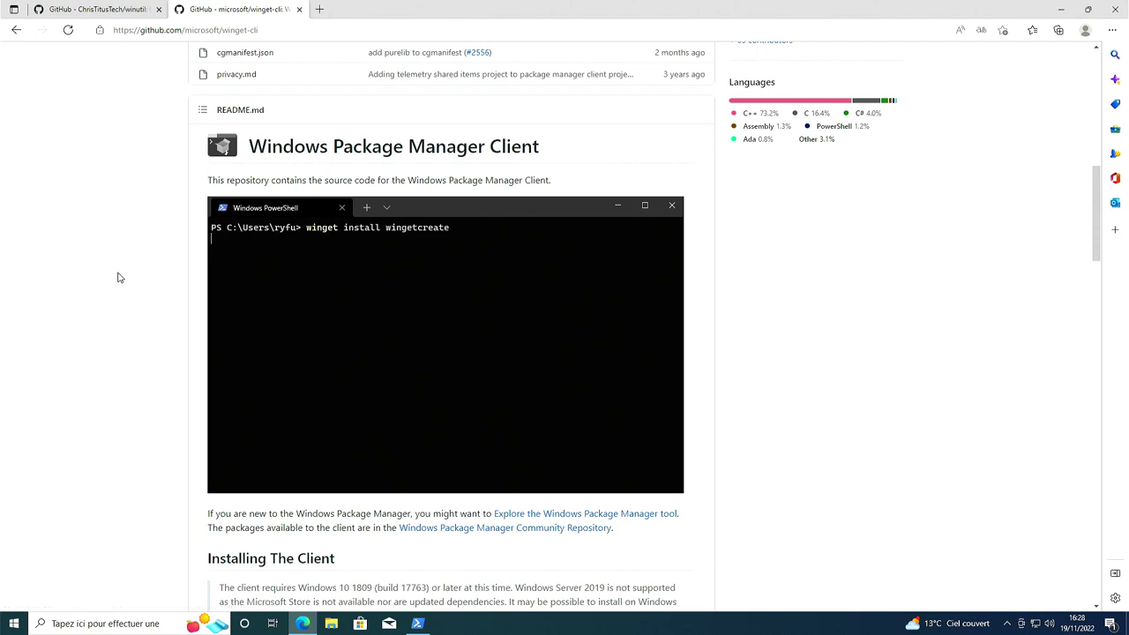
Open the v1.3.2691 release page from the winget-cli repository's tags.
scroll(115, 276, up, 2)
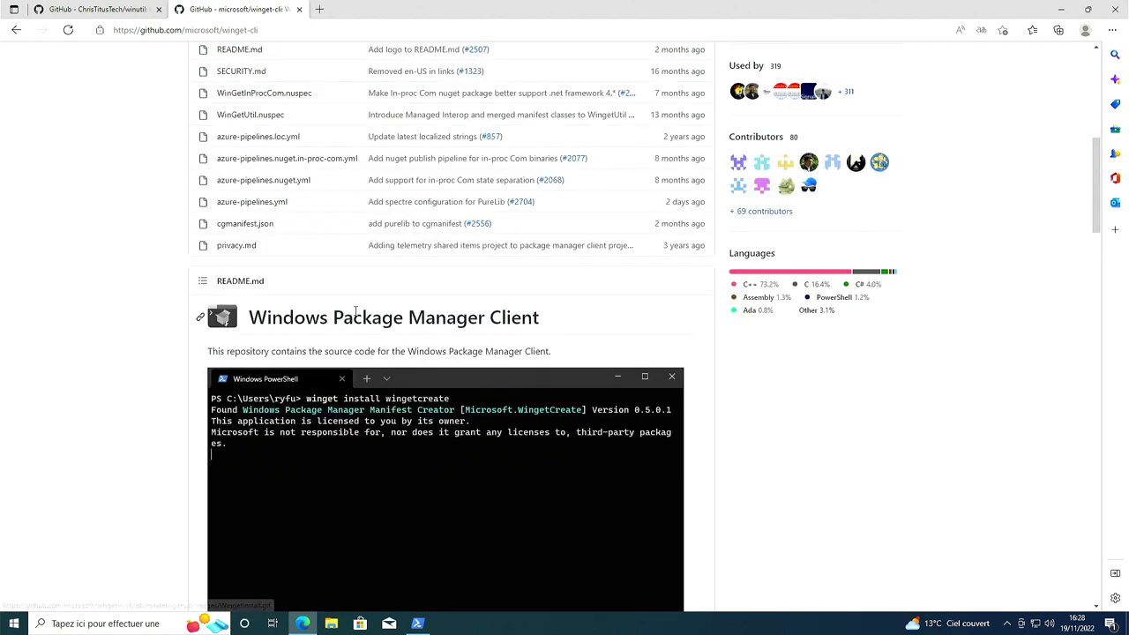
scroll(126, 335, up, 6)
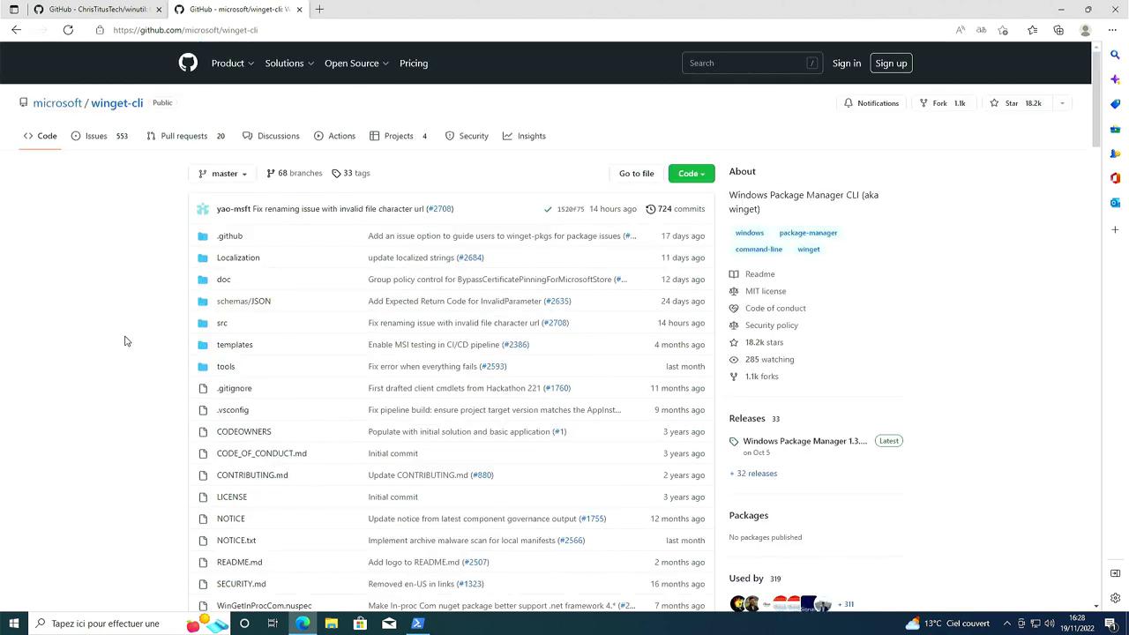
click(355, 172)
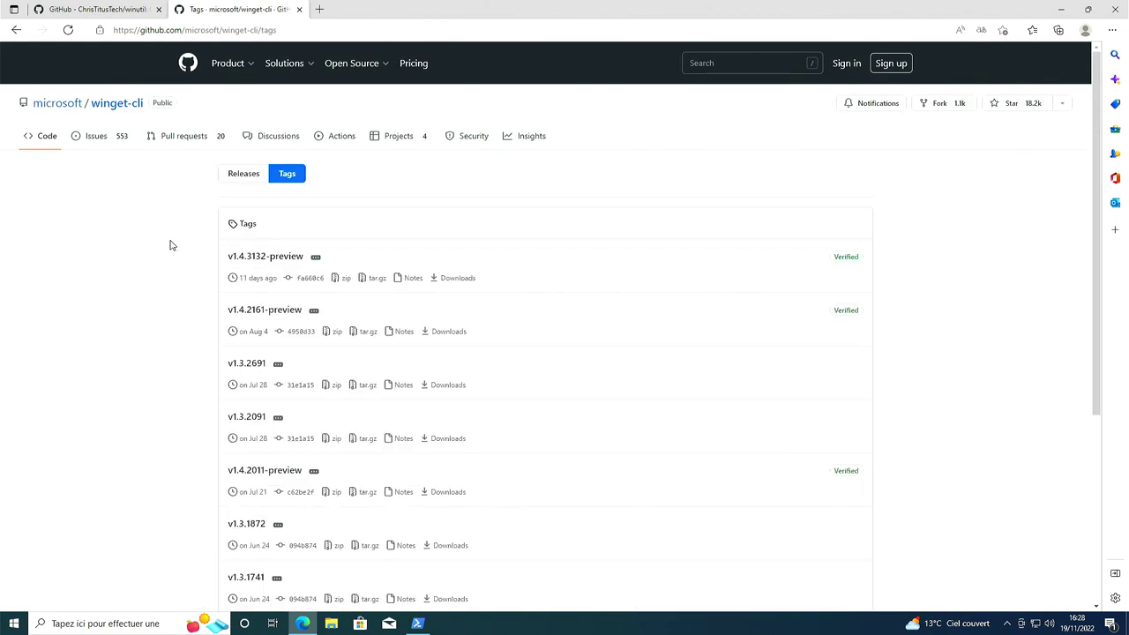
click(246, 362)
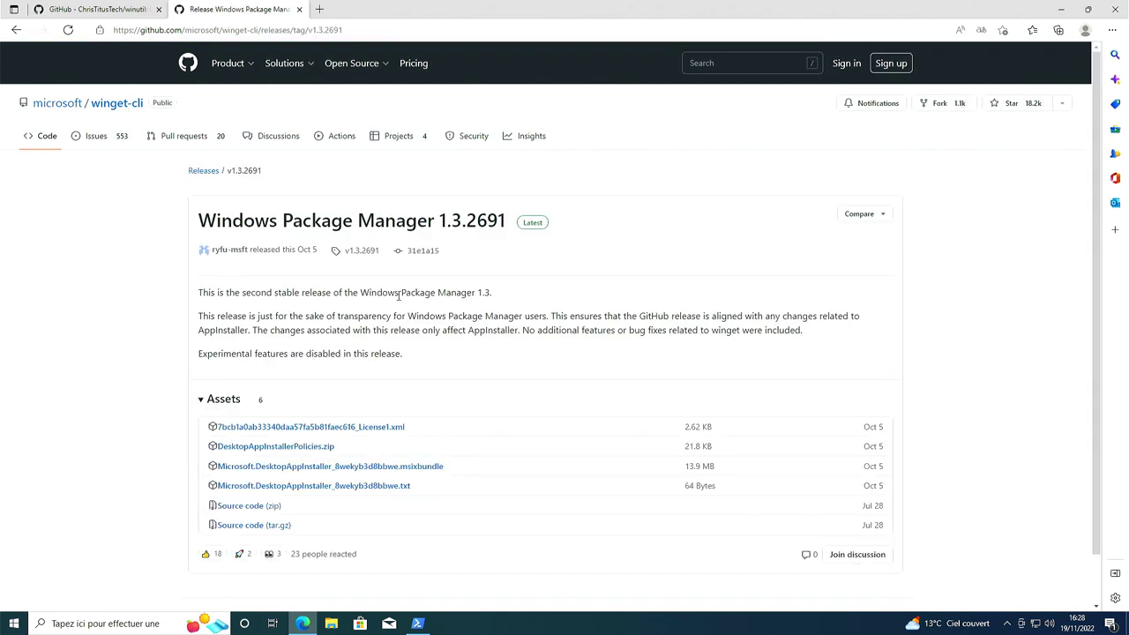
key(alt+Left)
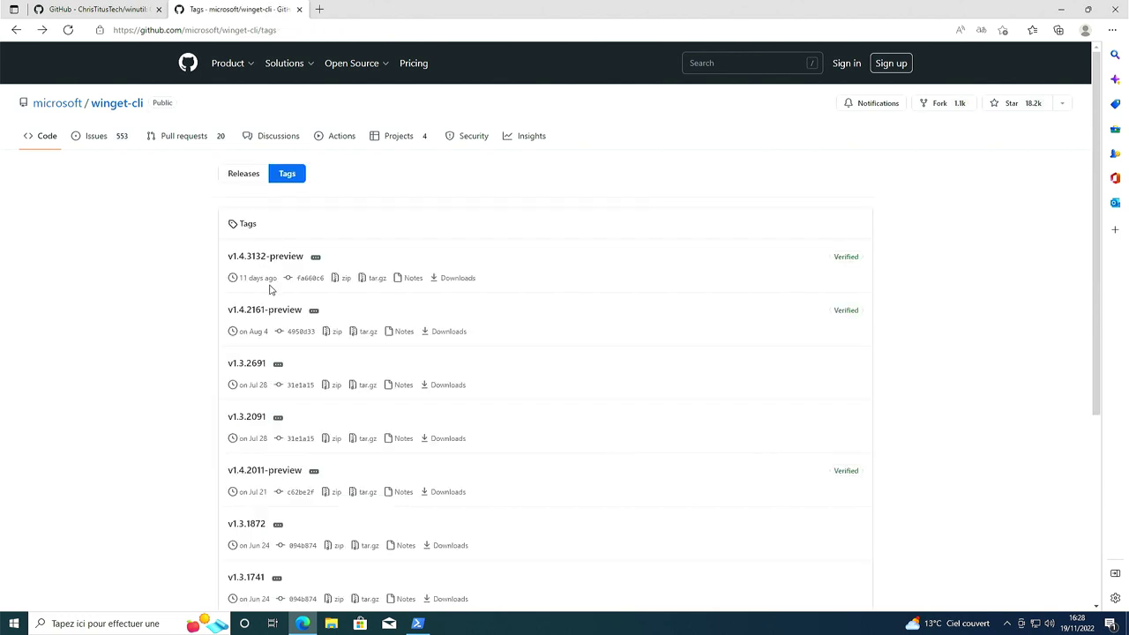
key(alt+Right)
Download Microsoft.DesktopAppInstaller_8wekyb3d8bbwe.msixbundle from the release assets.
drag(458, 469, 309, 464)
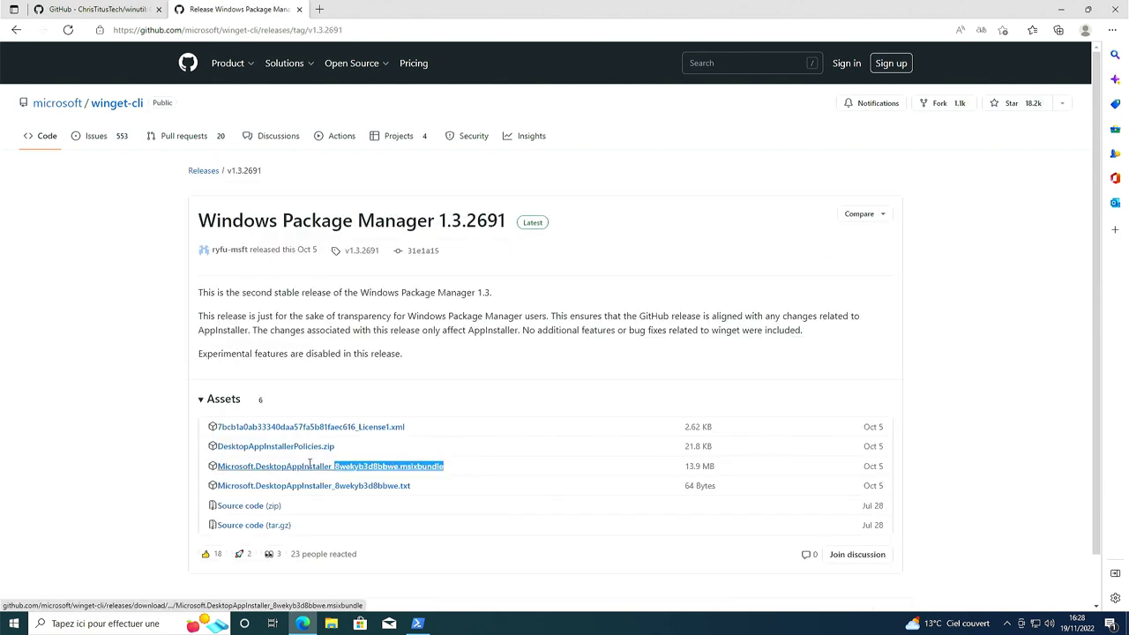
click(310, 464)
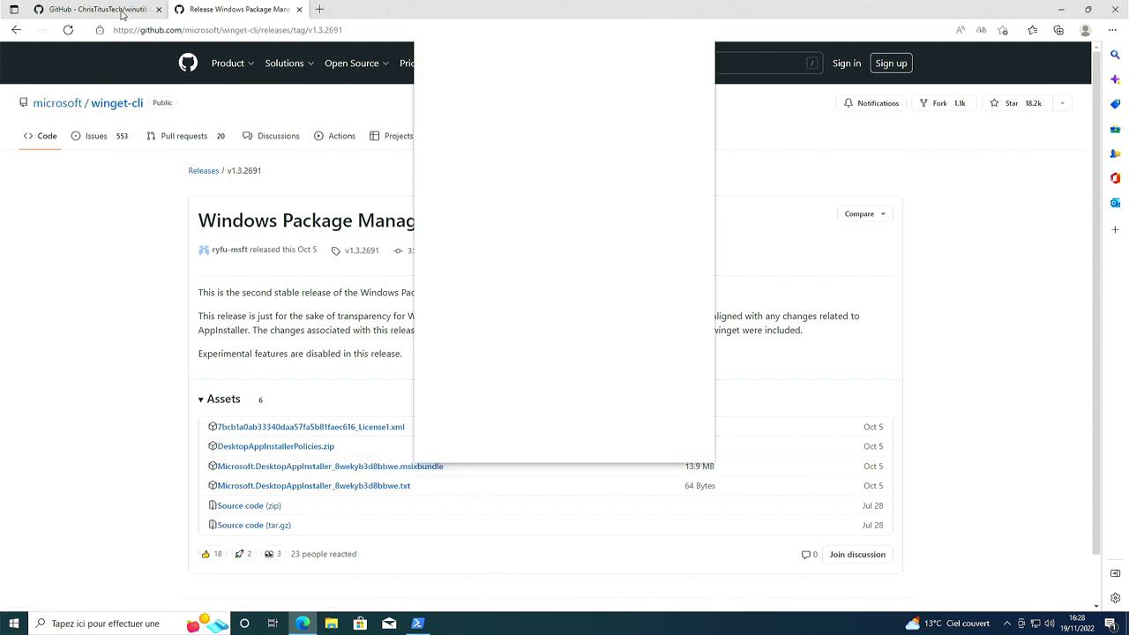
click(573, 445)
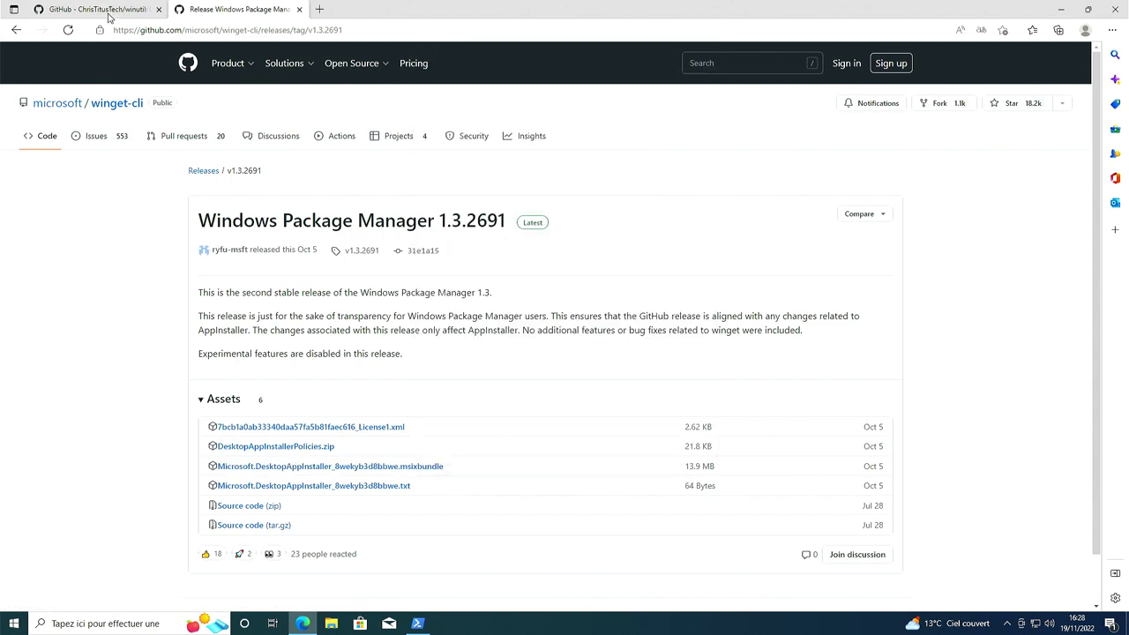
Copy the shorter launch command irm christitus.com/win | iex from the README of the ChrisTitusTech/winutil repository.
click(109, 13)
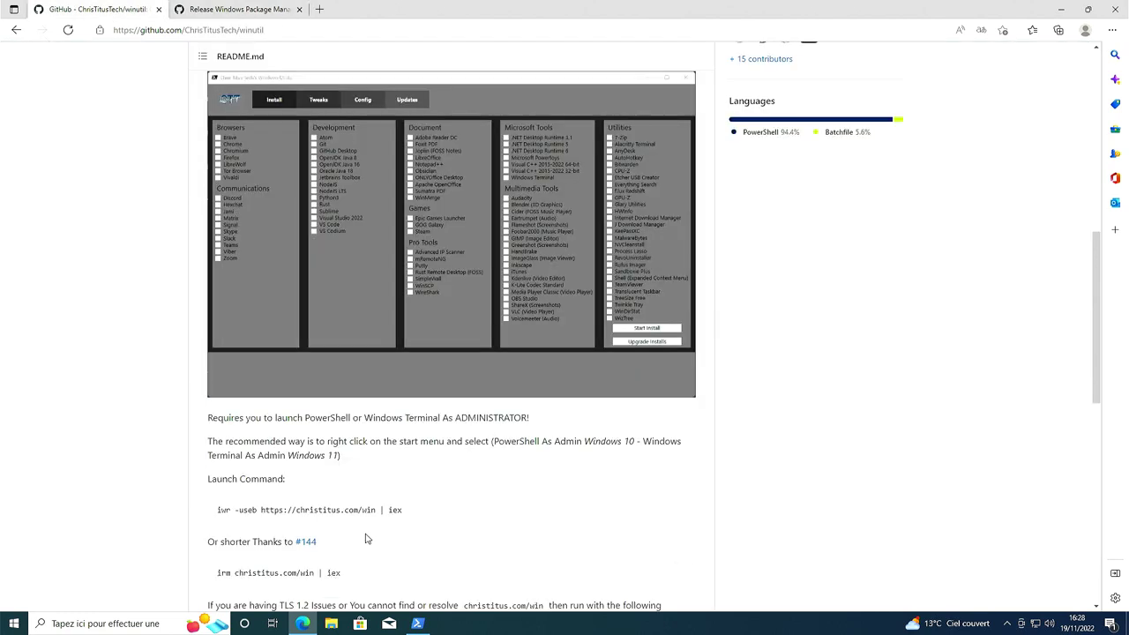
scroll(369, 534, down, 1)
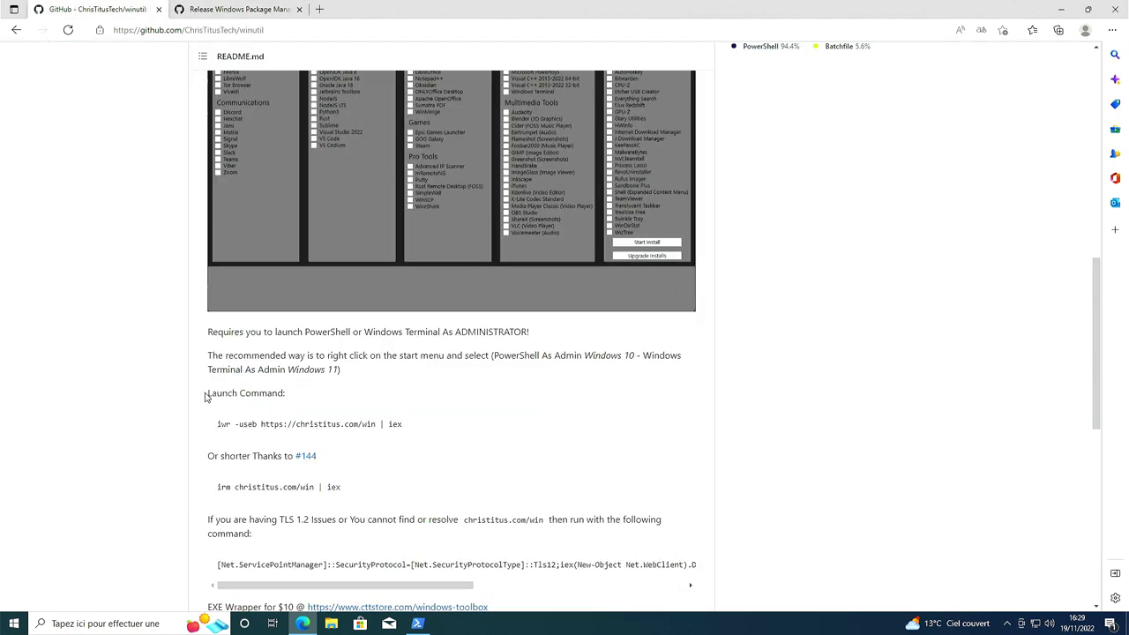
triple_click(218, 424)
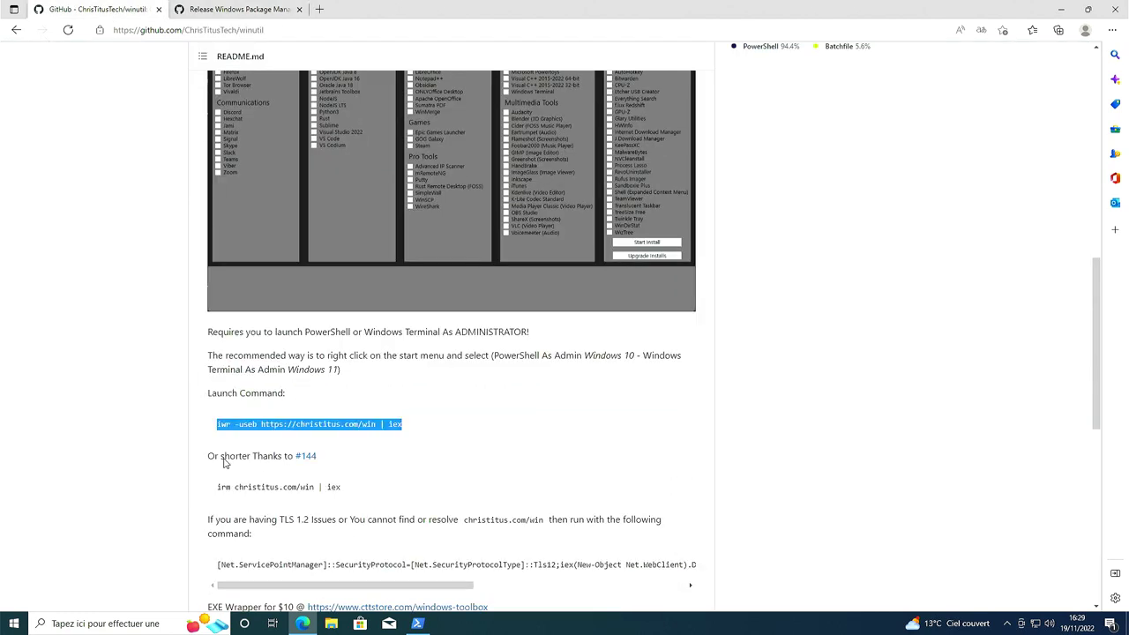
triple_click(199, 489)
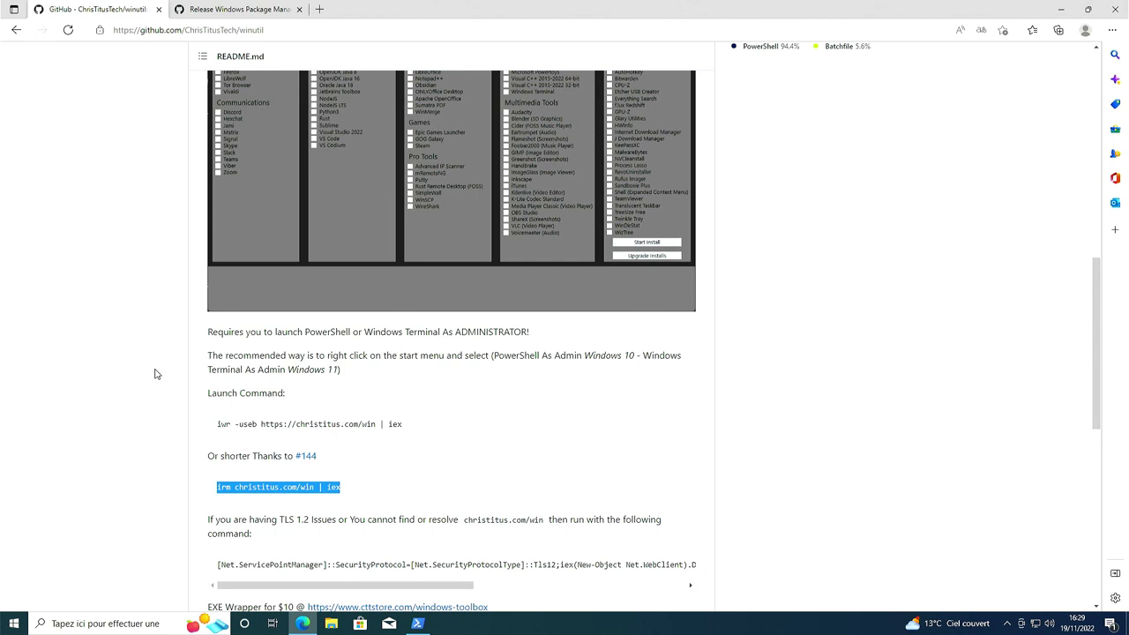
drag(327, 488, 346, 490)
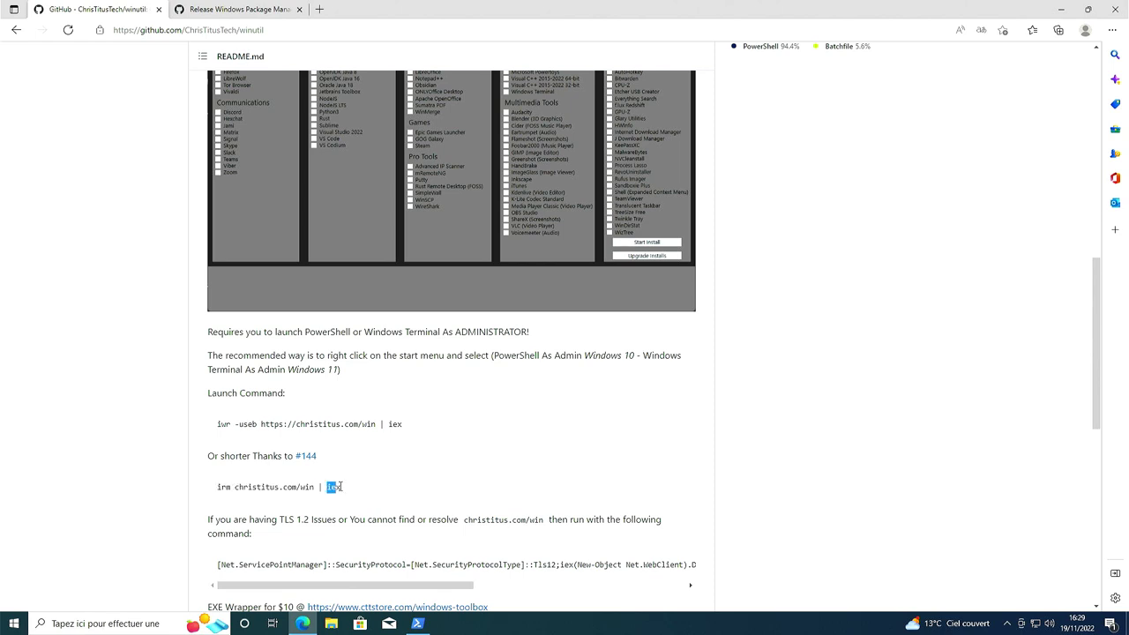
drag(340, 487, 213, 485)
key(super+c)
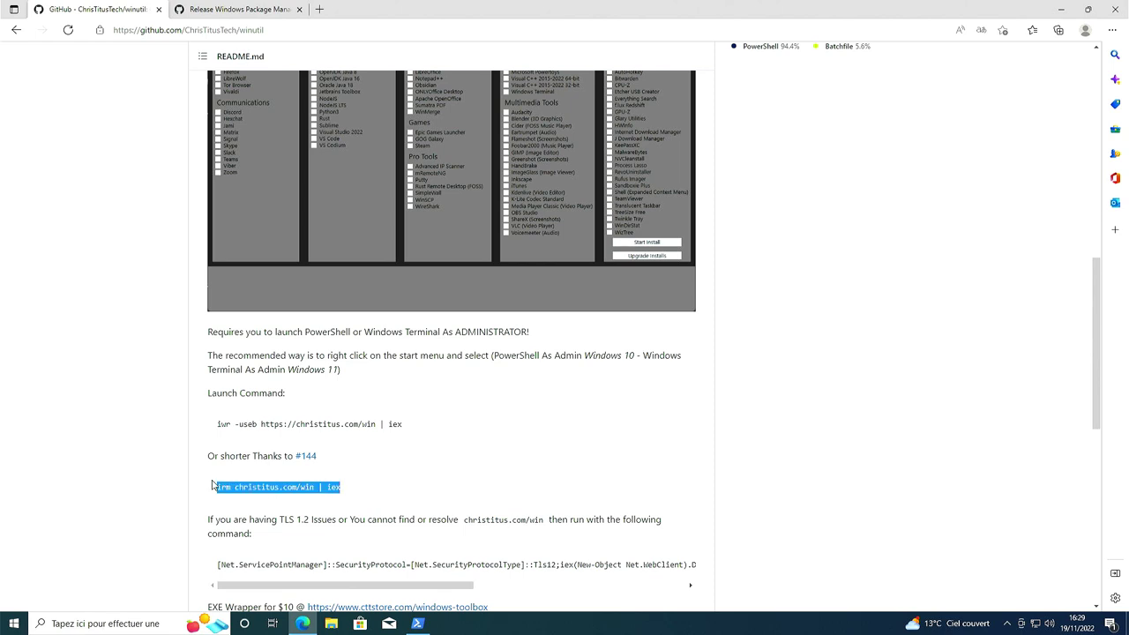
Run irm christitus.com/win | iex in the administrator PowerShell and reposition the Windows Utility window once it opens.
click(420, 624)
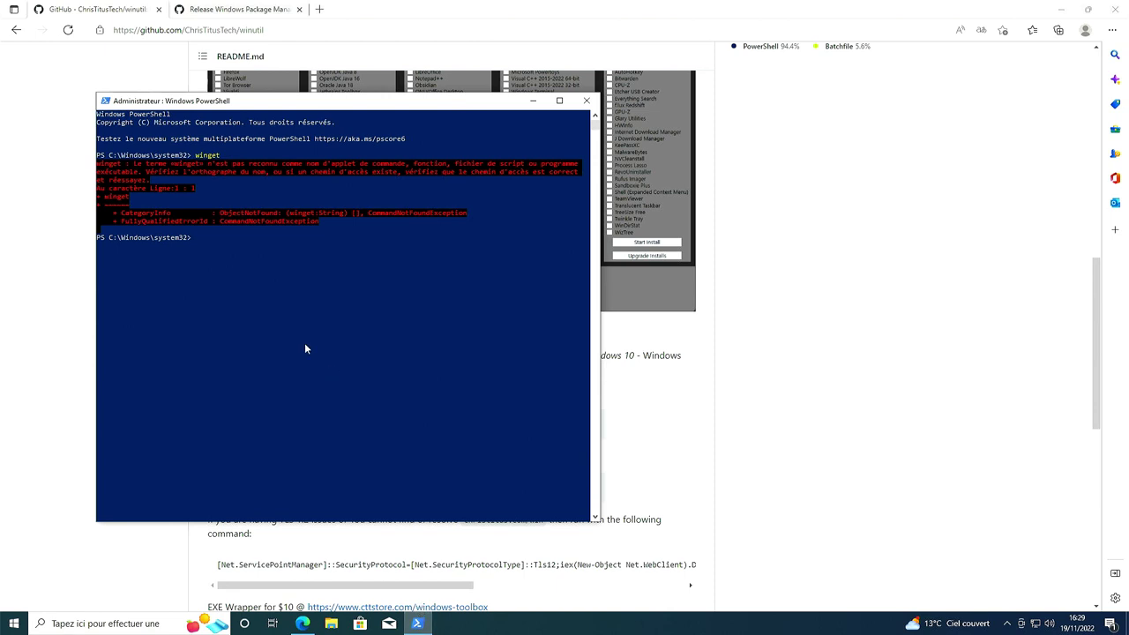
right_click(242, 217)
key(Return)
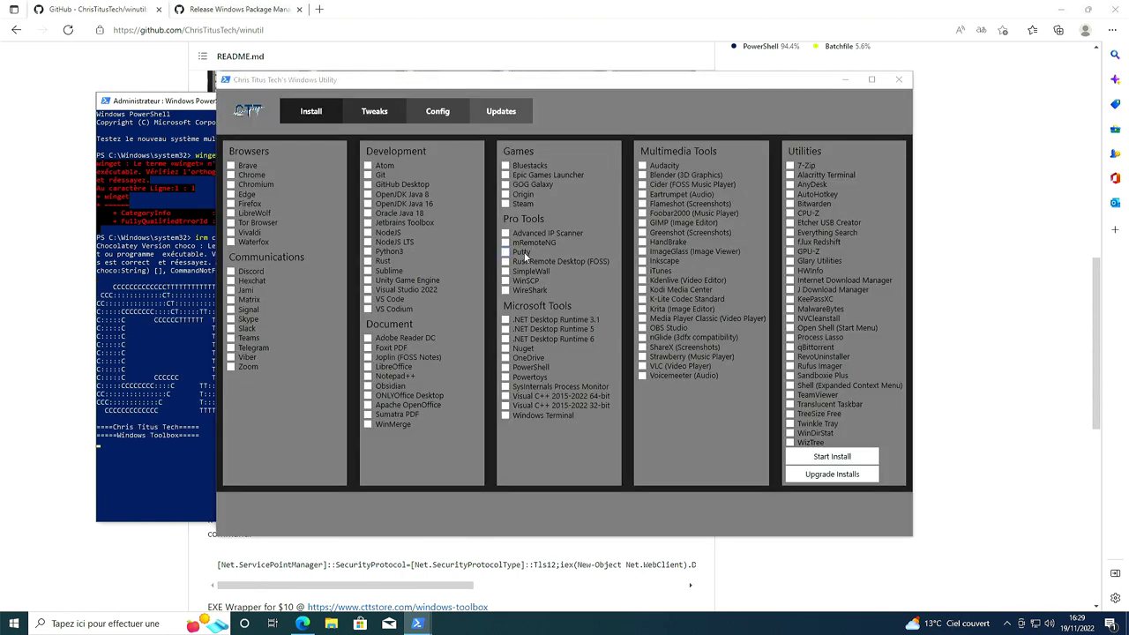
drag(364, 83, 361, 93)
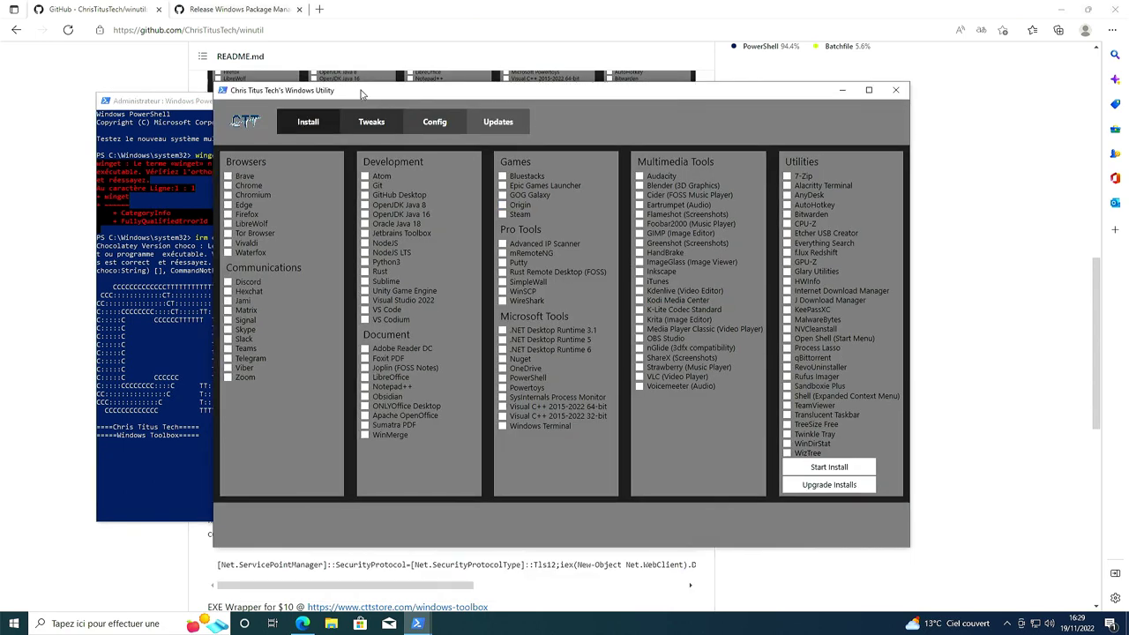
drag(361, 94, 362, 69)
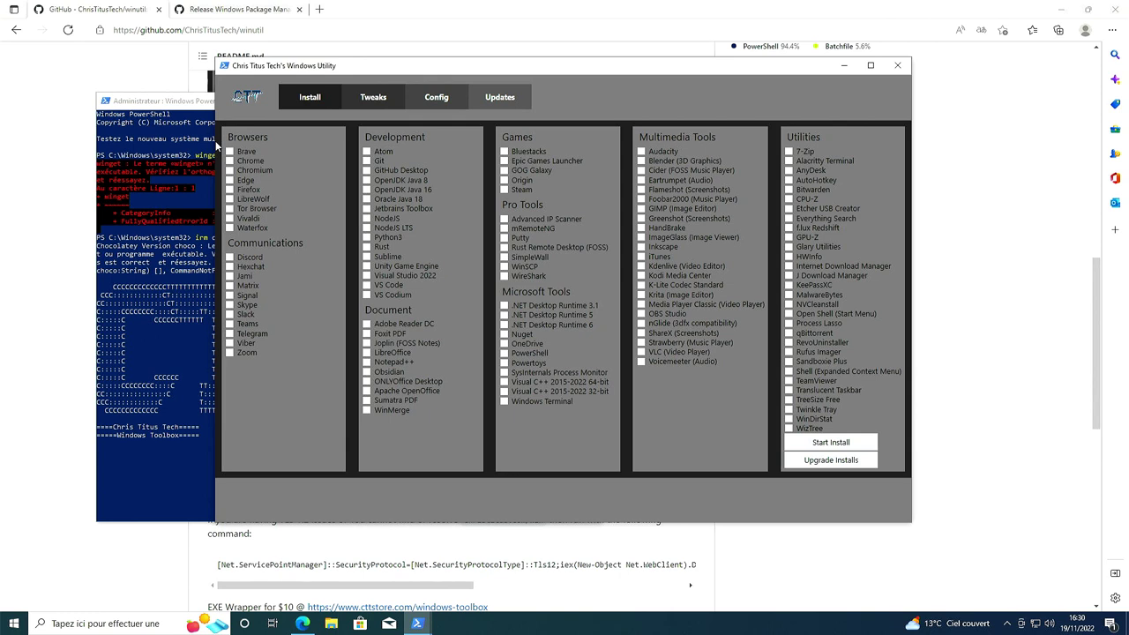
Install Firefox with the Windows Utility, approving the Microsoft package update version 1.18.2091.0 that winget needs.
click(825, 452)
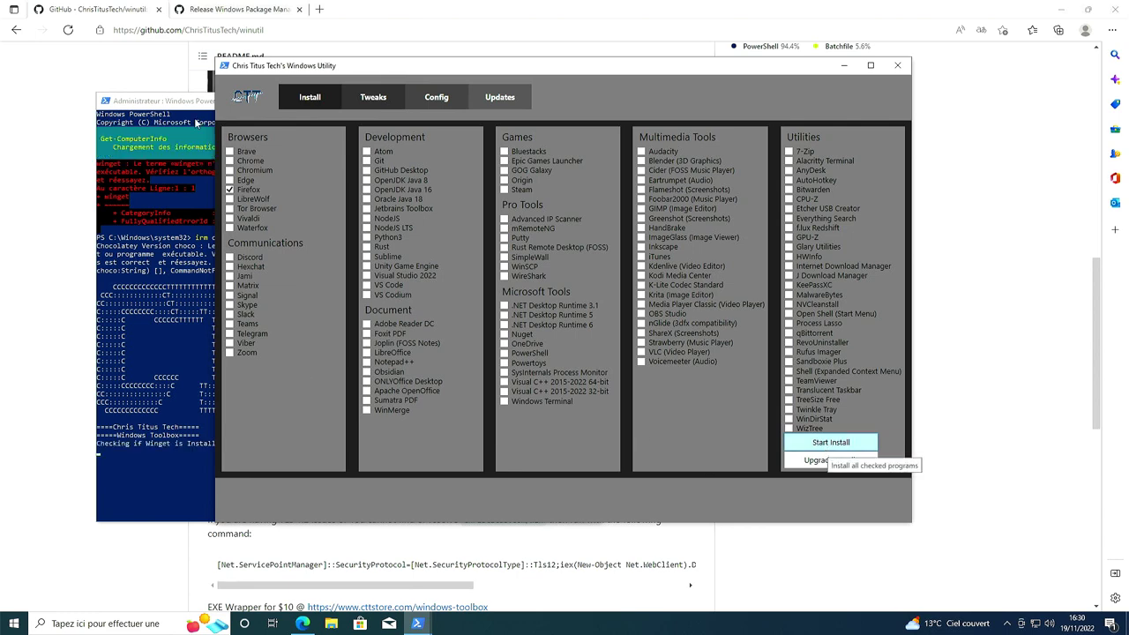
click(183, 454)
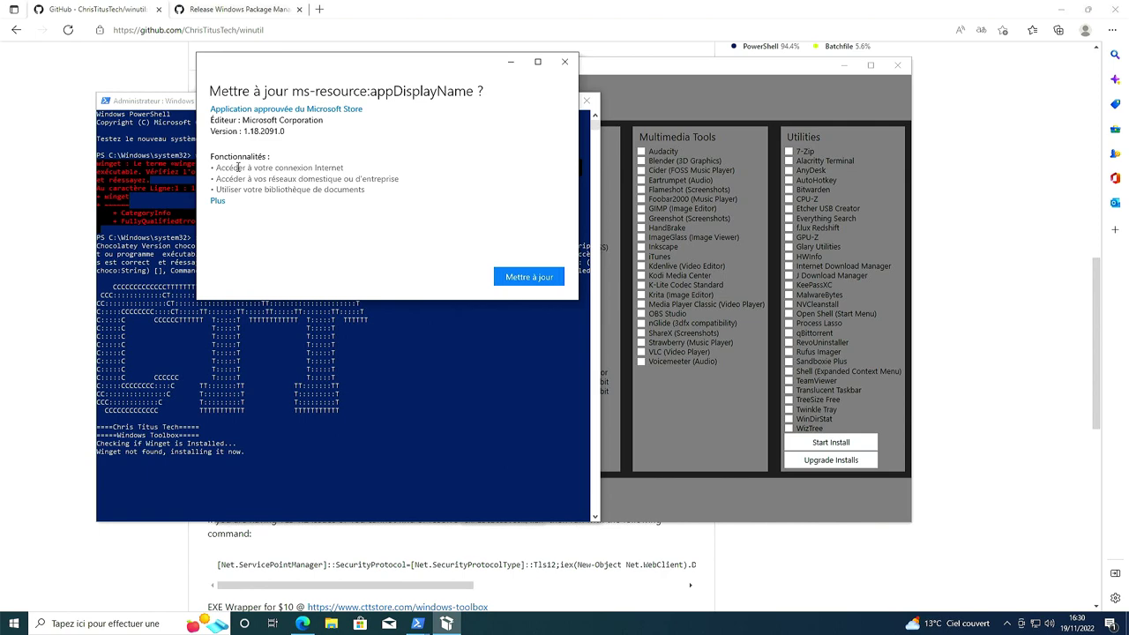
click(239, 11)
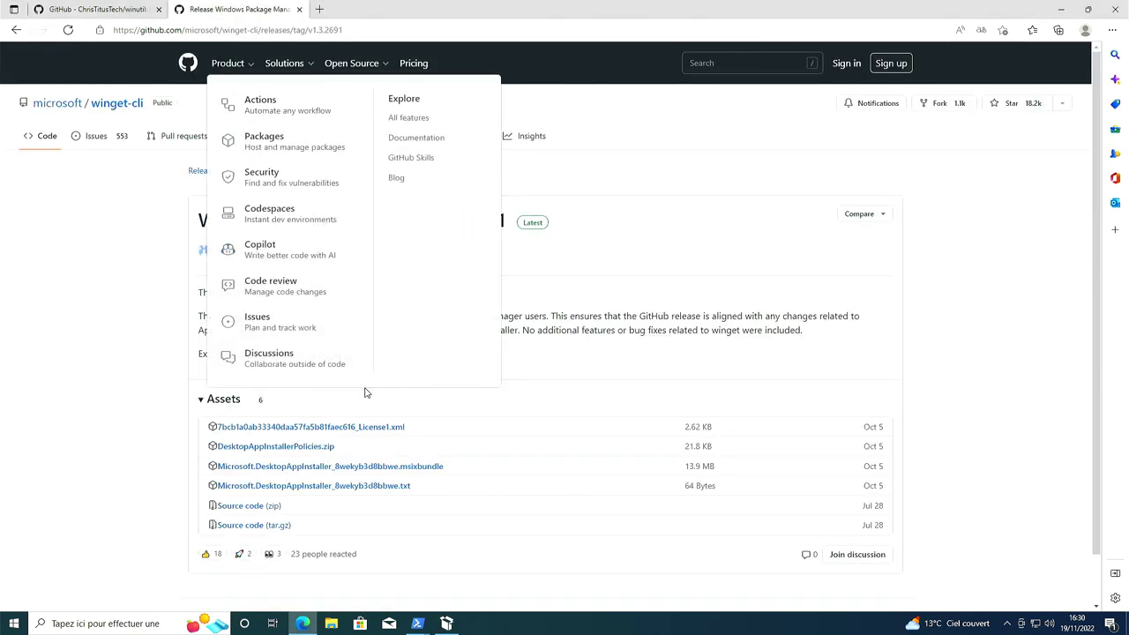
click(447, 623)
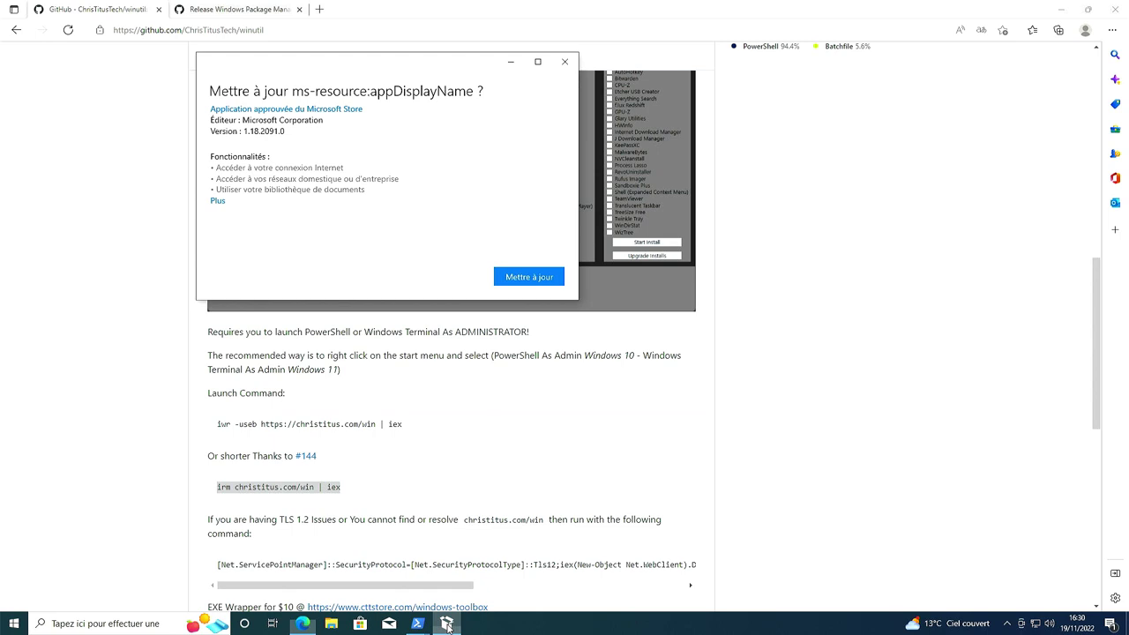
click(420, 626)
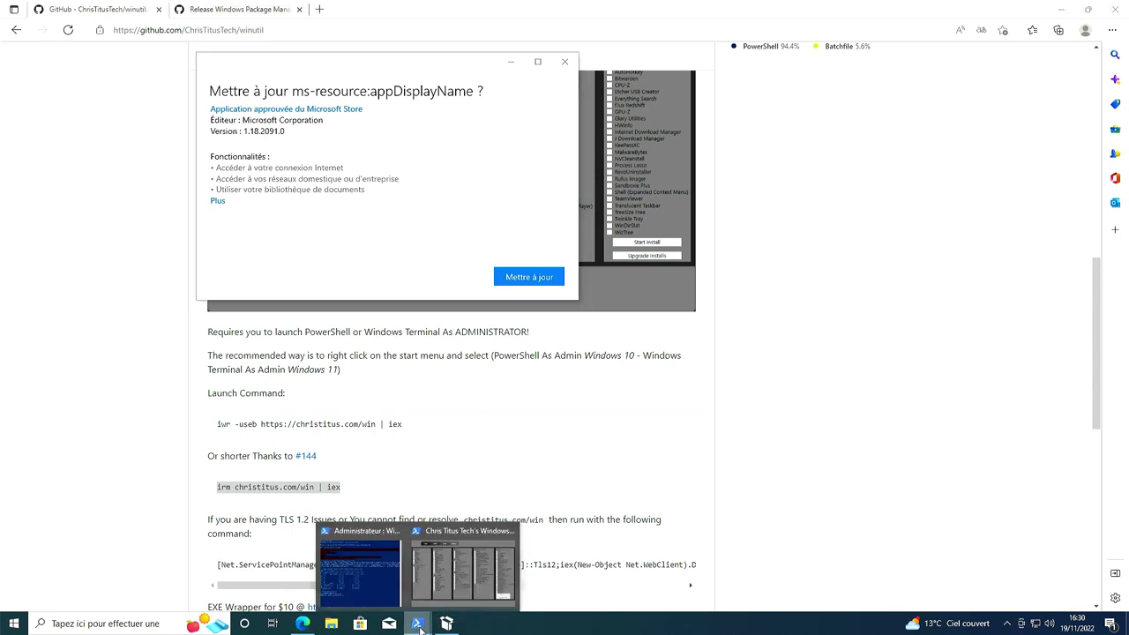
click(529, 277)
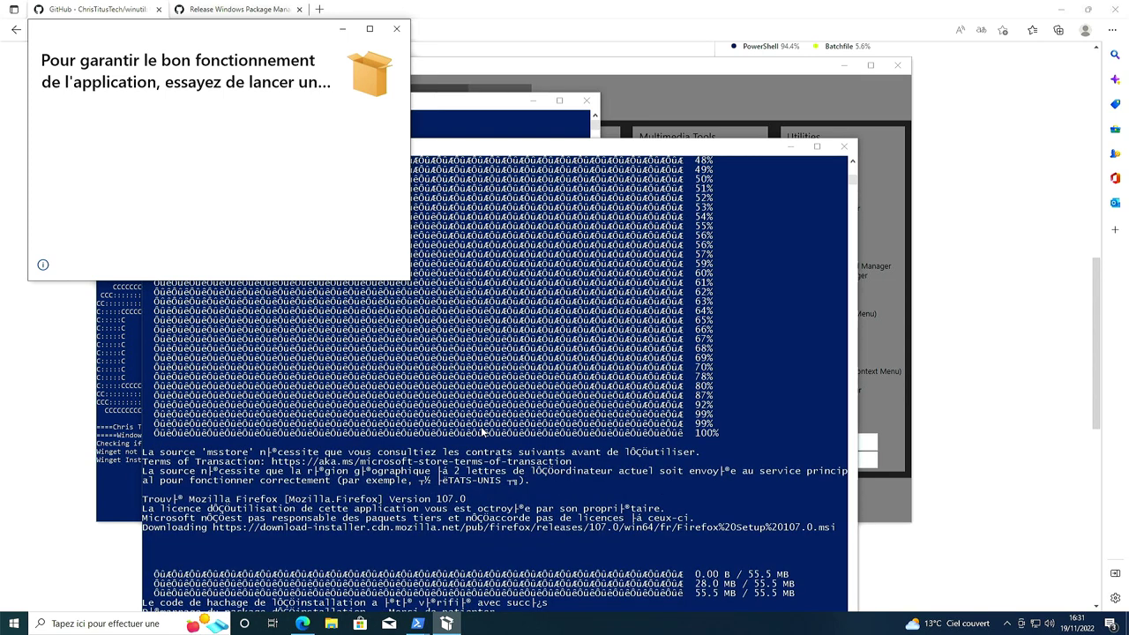
drag(573, 146, 689, 76)
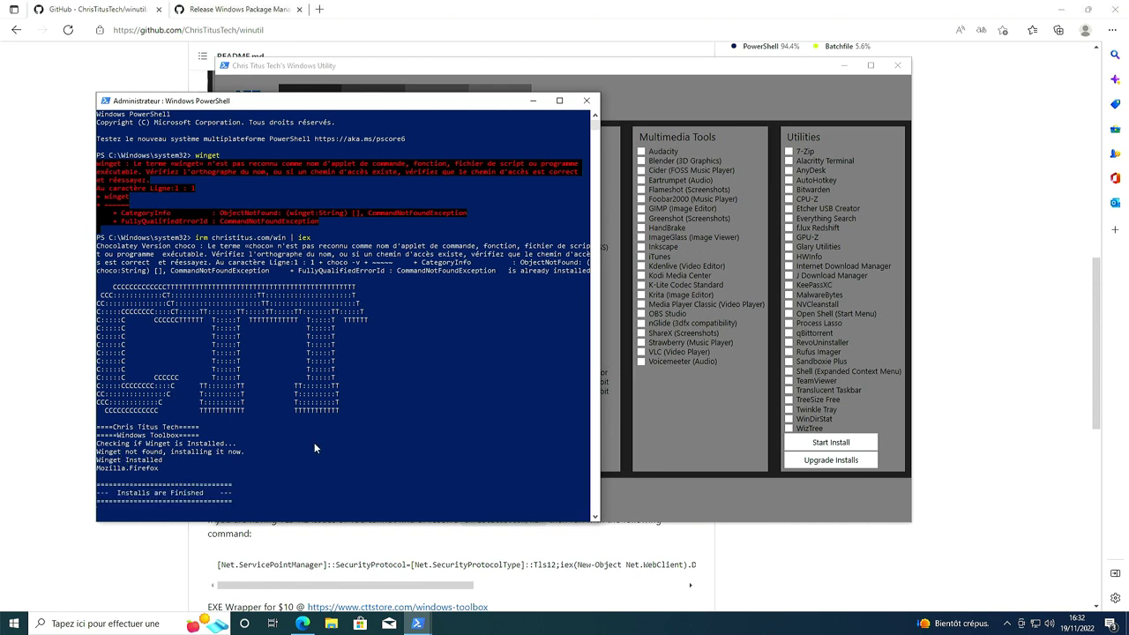
Check the Firefox installation's output in the PowerShell window and open the Start menu.
click(110, 469)
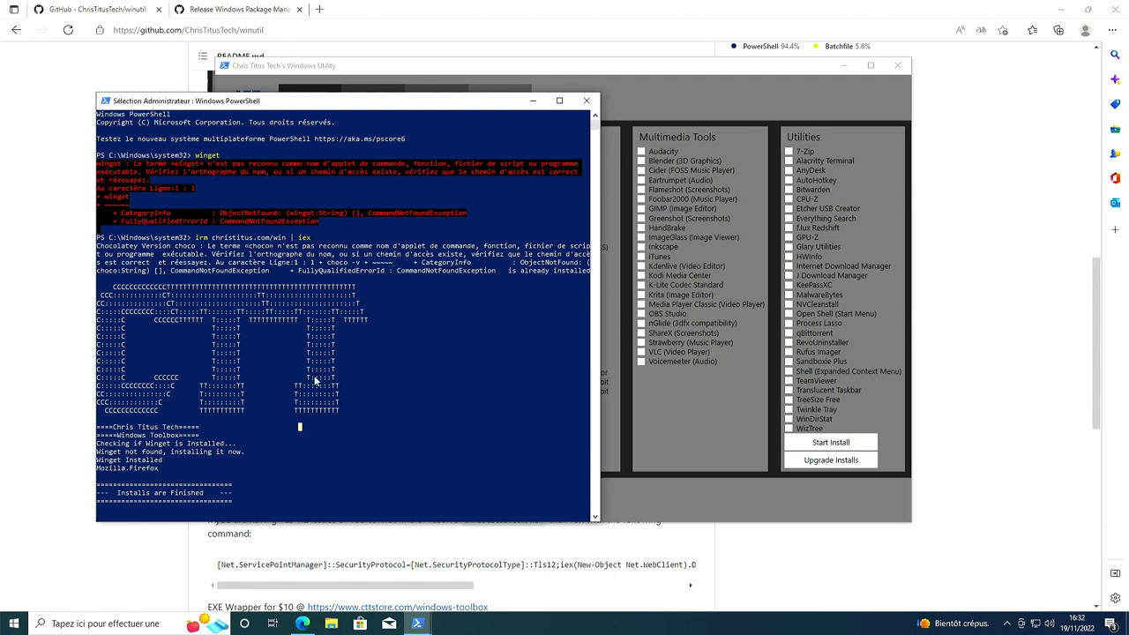
click(12, 627)
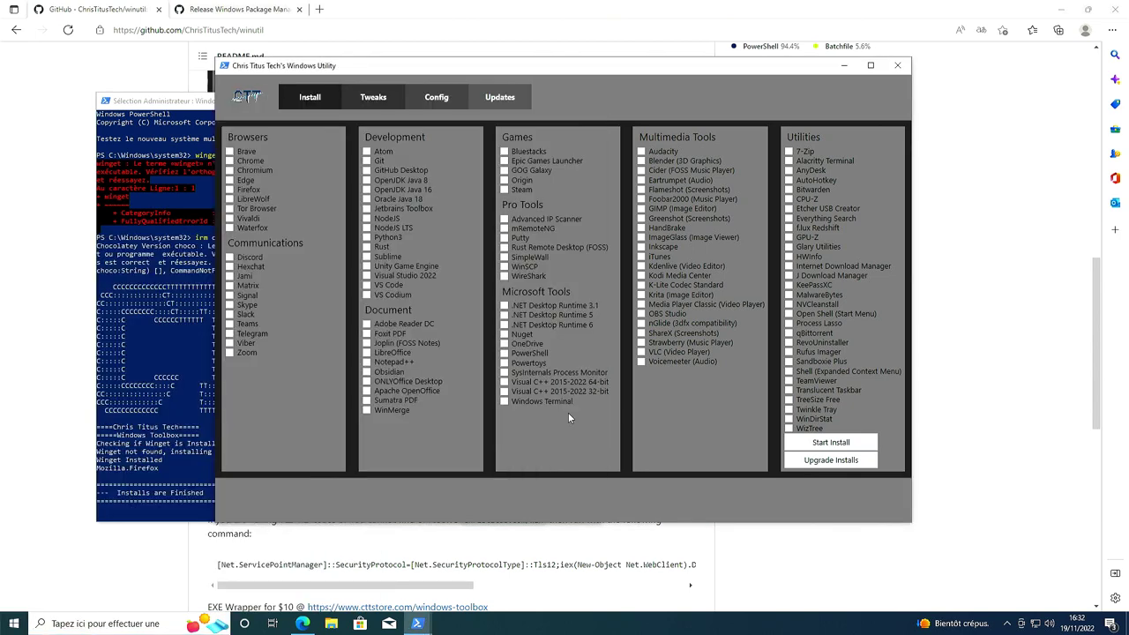
click(170, 358)
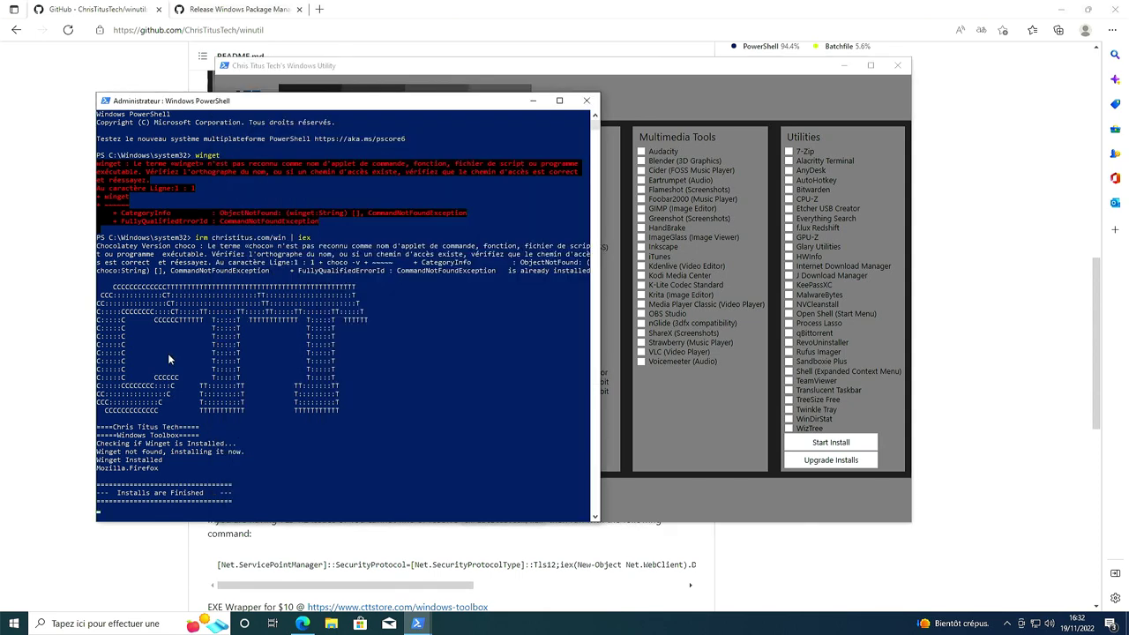
click(269, 180)
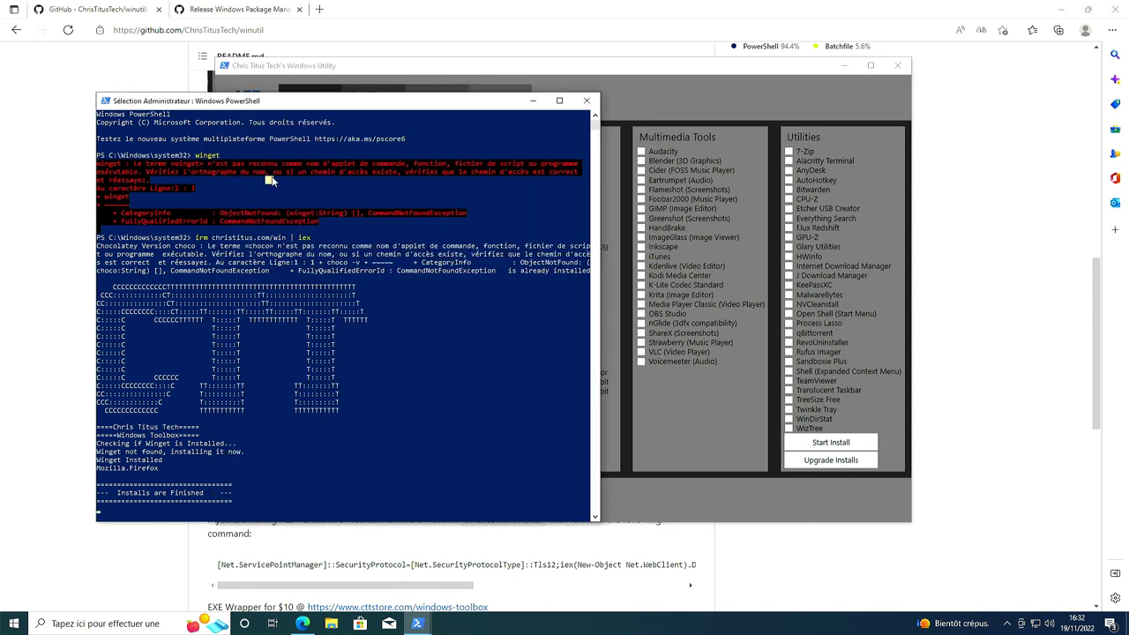
Install Sumatra PDF with the Windows Utility and dismiss its completion message.
click(642, 78)
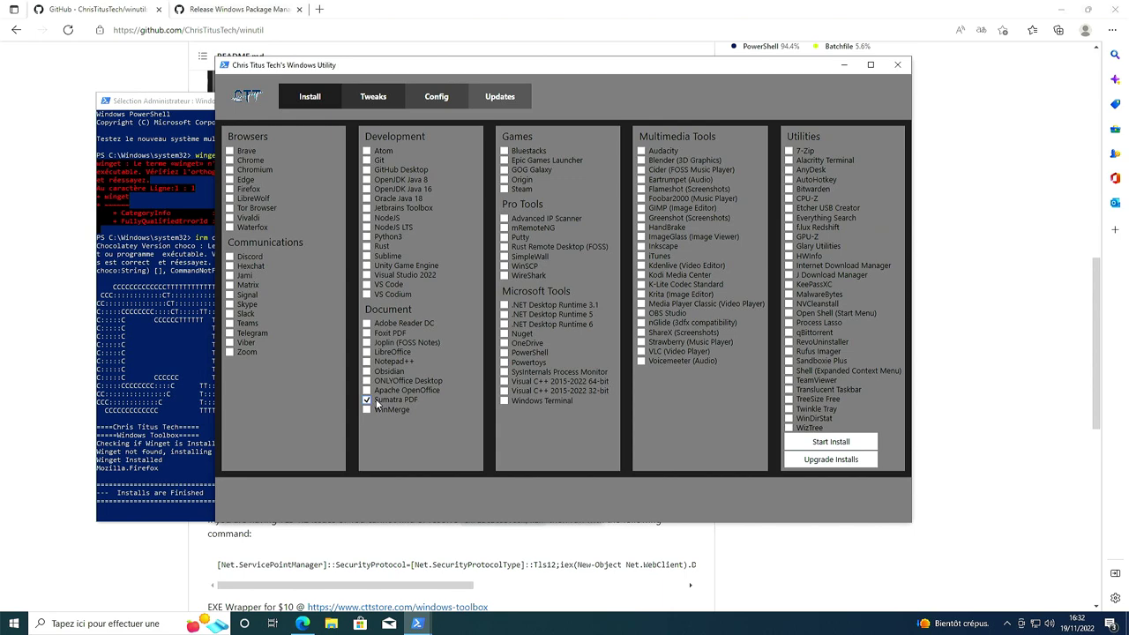
click(164, 293)
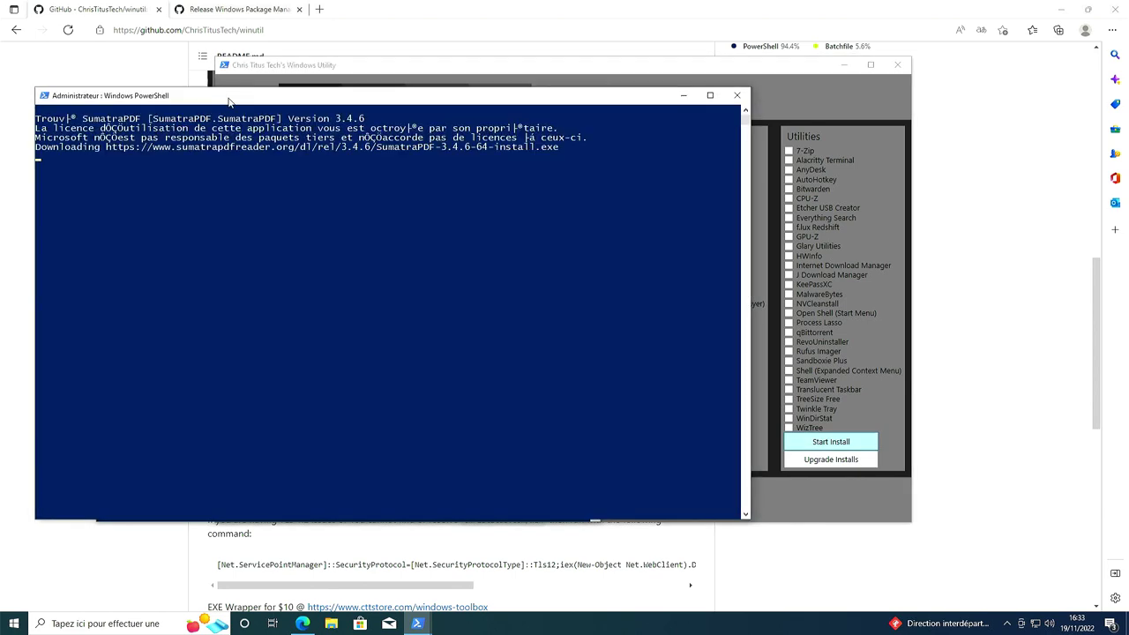
drag(229, 101, 444, 93)
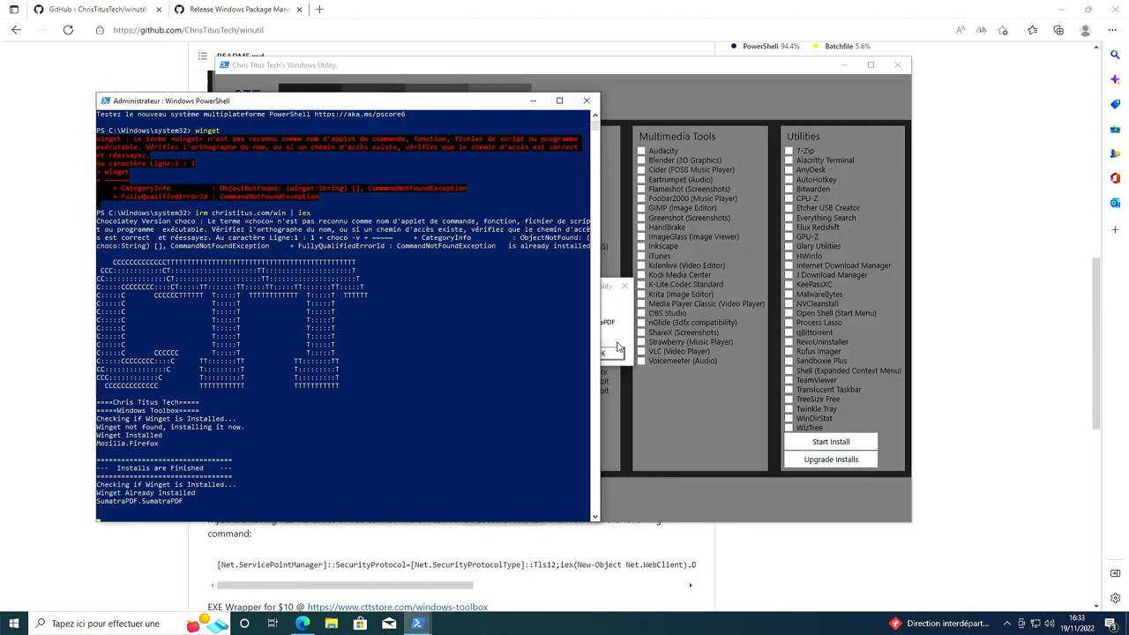
click(617, 347)
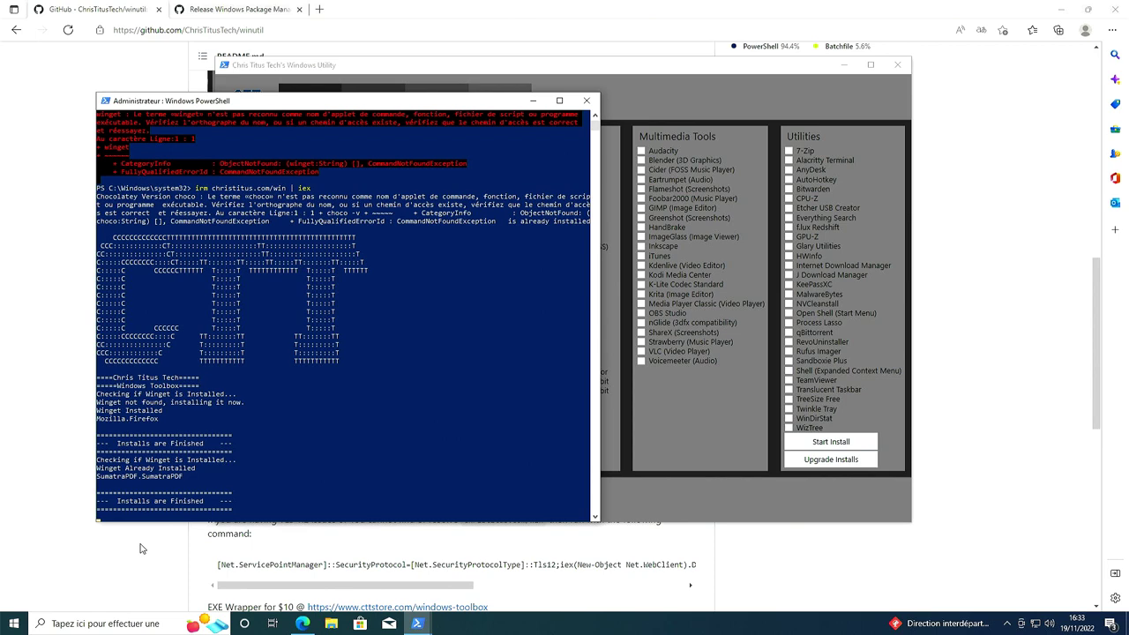
Launch SumatraPDF from the recently added apps to check that it works, and close it again.
key(super)
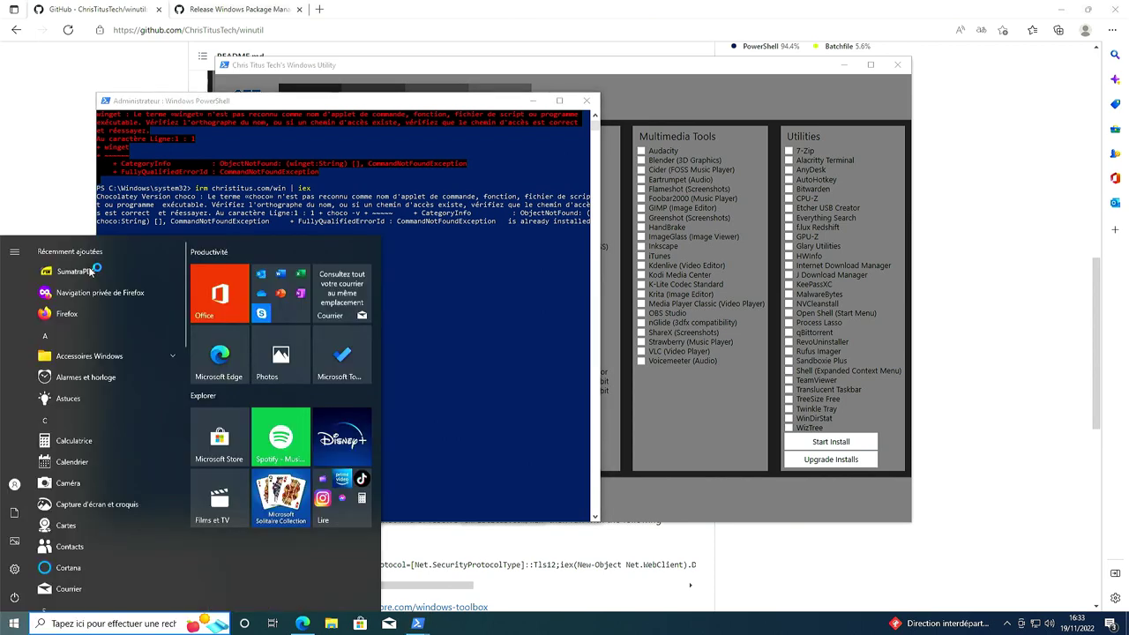
click(79, 271)
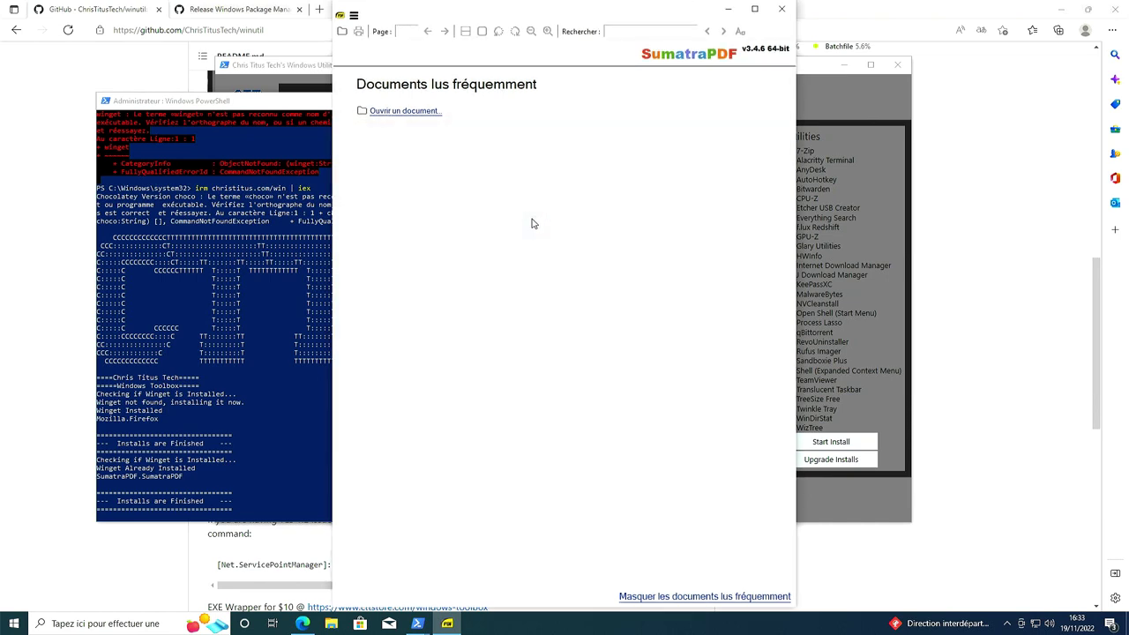
key(alt+F4)
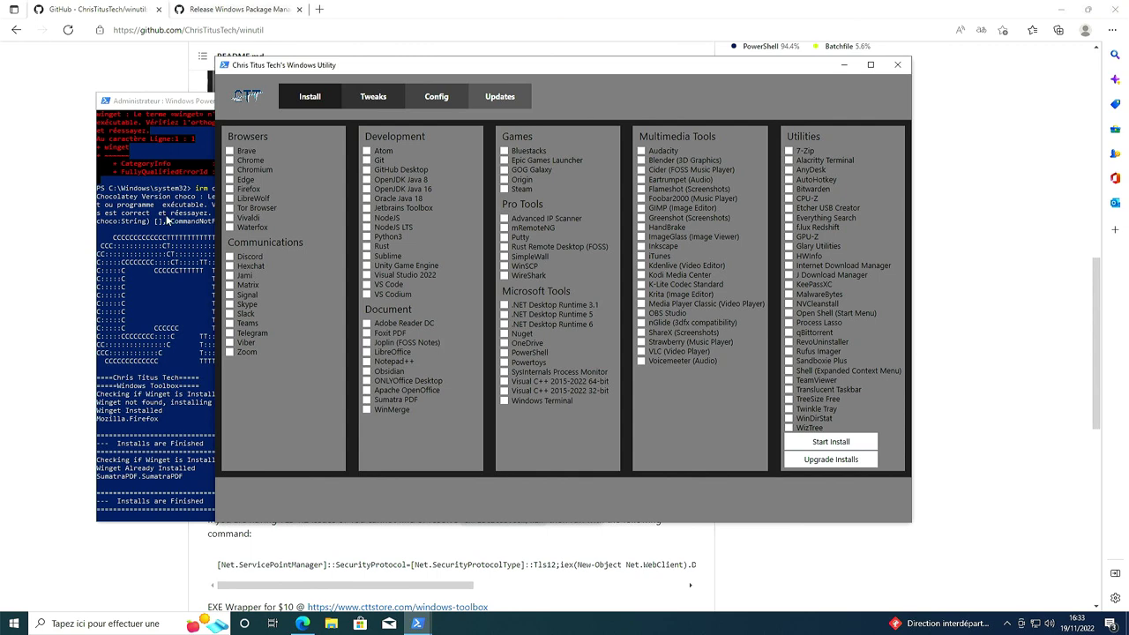
Apply the recommended Desktop selection of tweaks in the Windows Utility and deselect Create Restore Point.
click(171, 353)
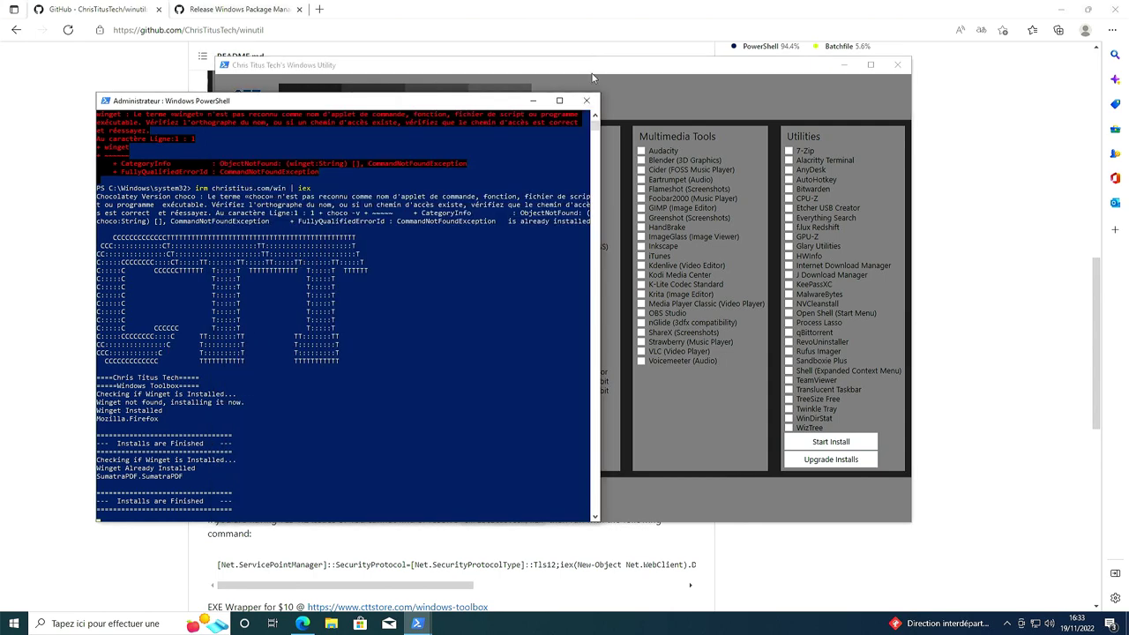
click(593, 77)
click(373, 96)
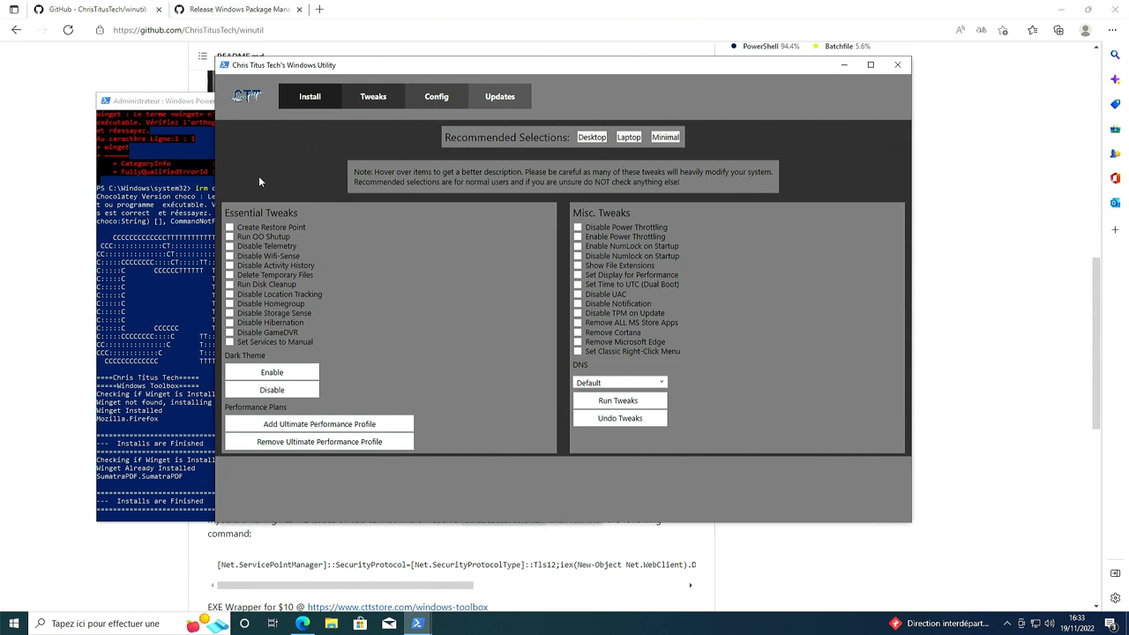
click(592, 138)
click(233, 228)
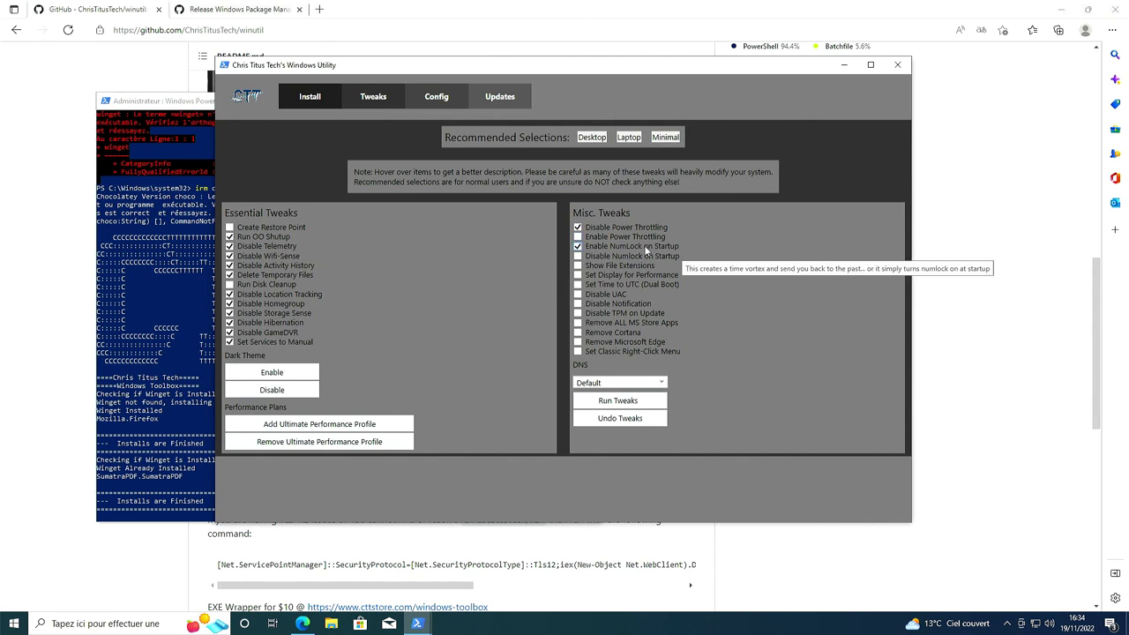
Set the DNS option for the tweaks to Cloud Flare.
click(620, 382)
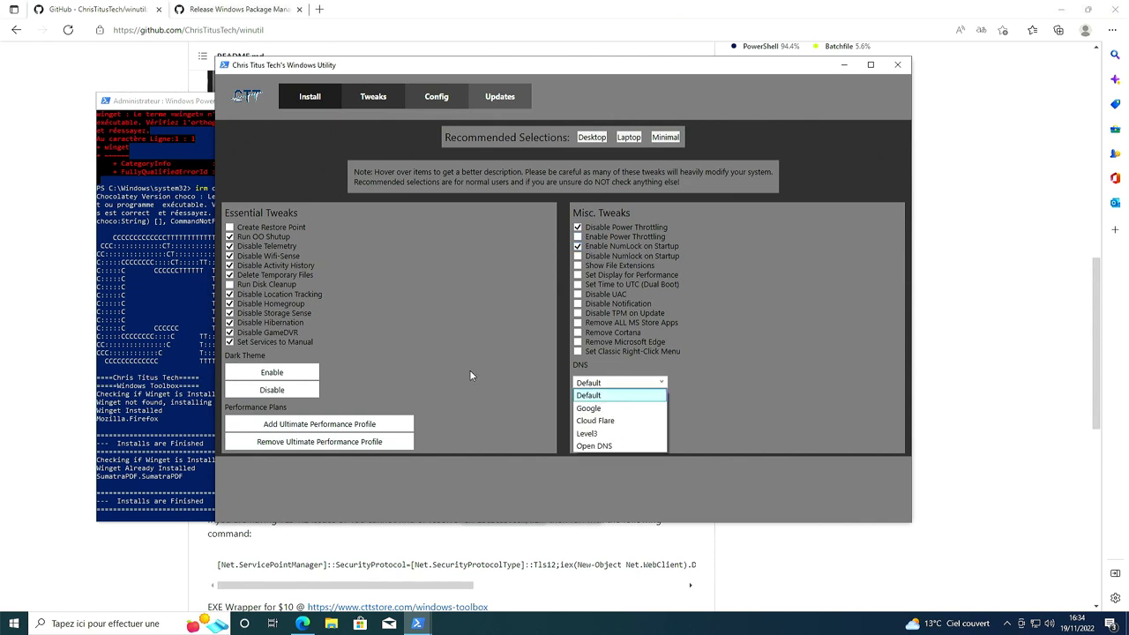
click(469, 369)
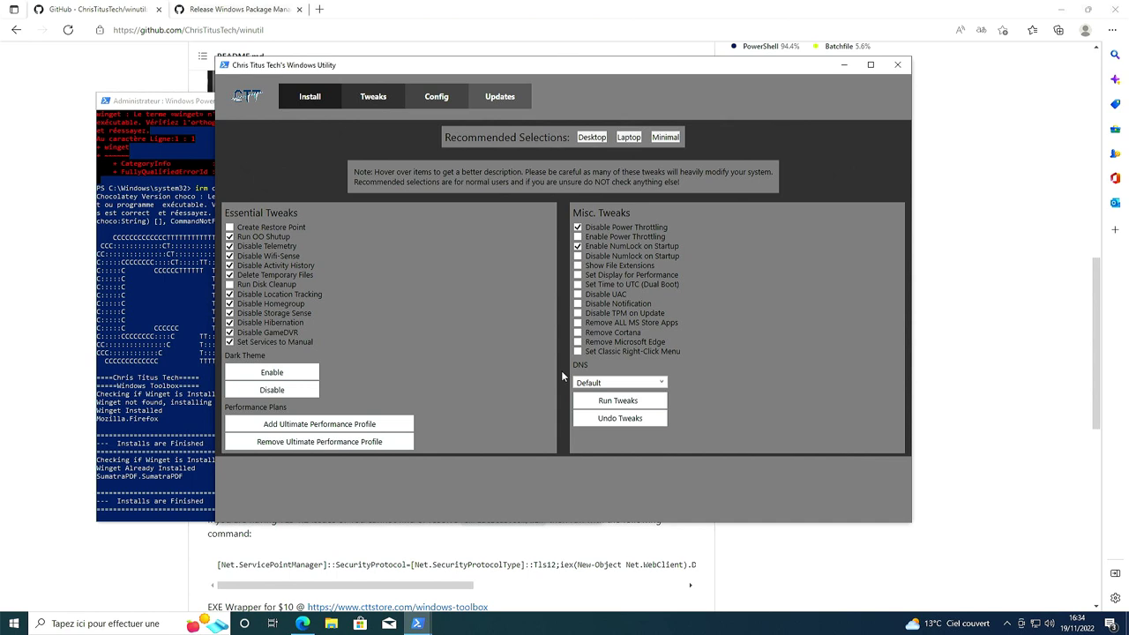
click(634, 384)
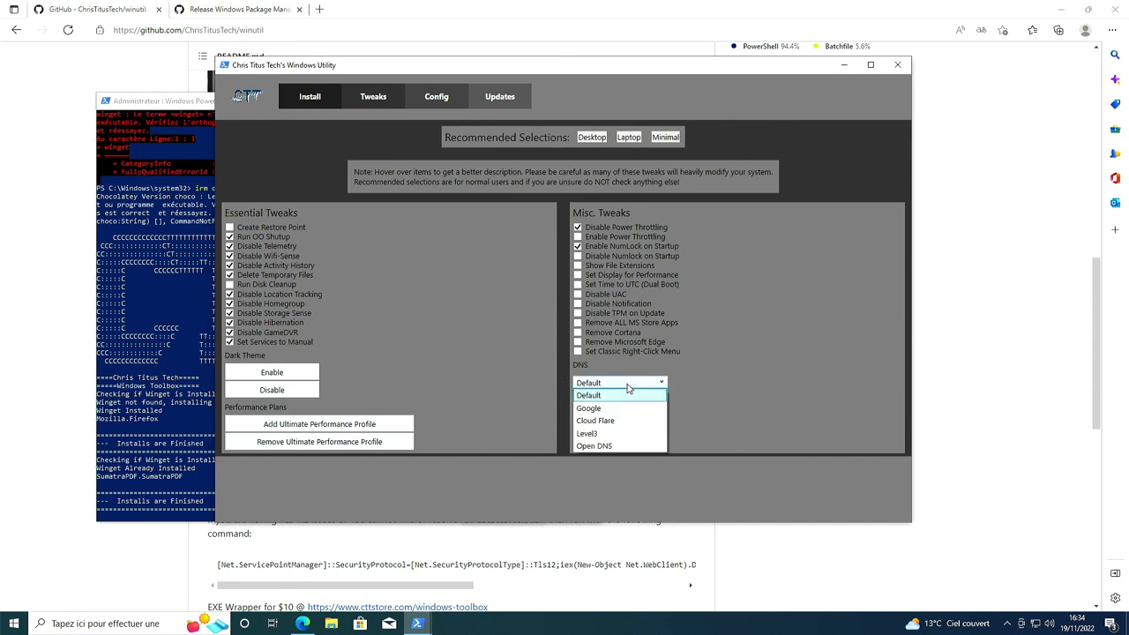
click(617, 421)
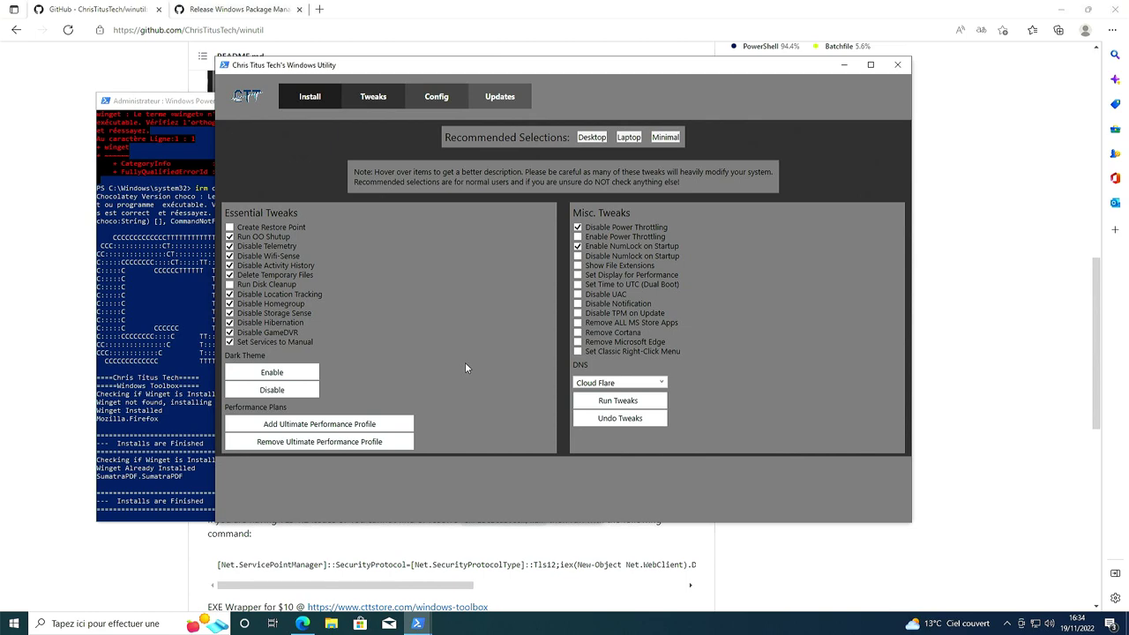
Run the selected tweaks in the Windows Utility, dismiss the completion message and return to the utility.
click(608, 402)
click(163, 395)
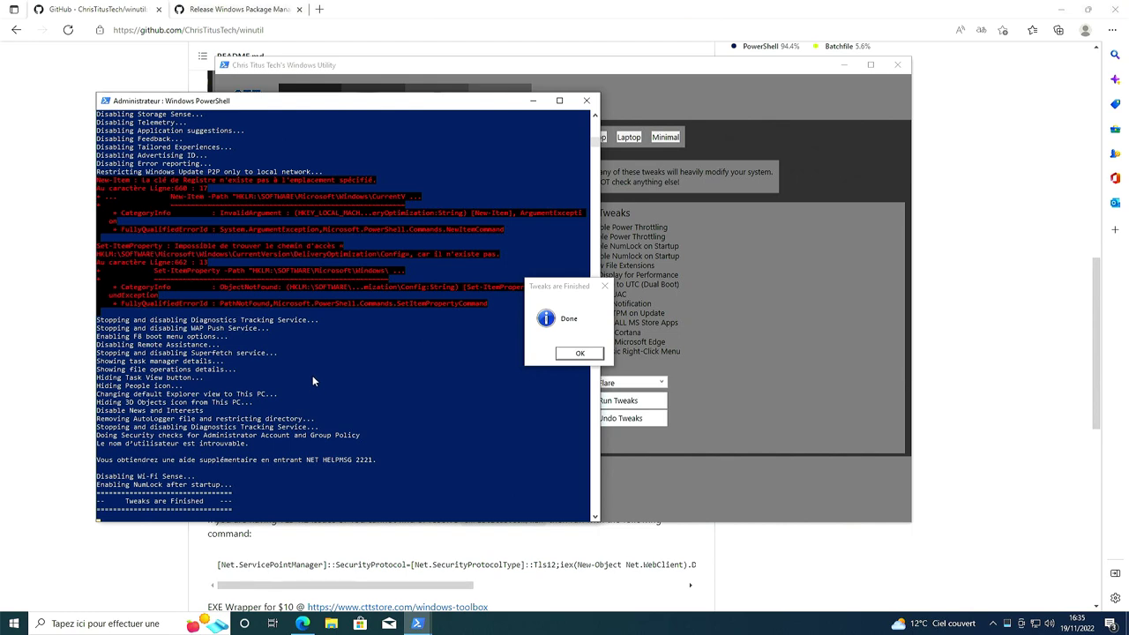
key(Return)
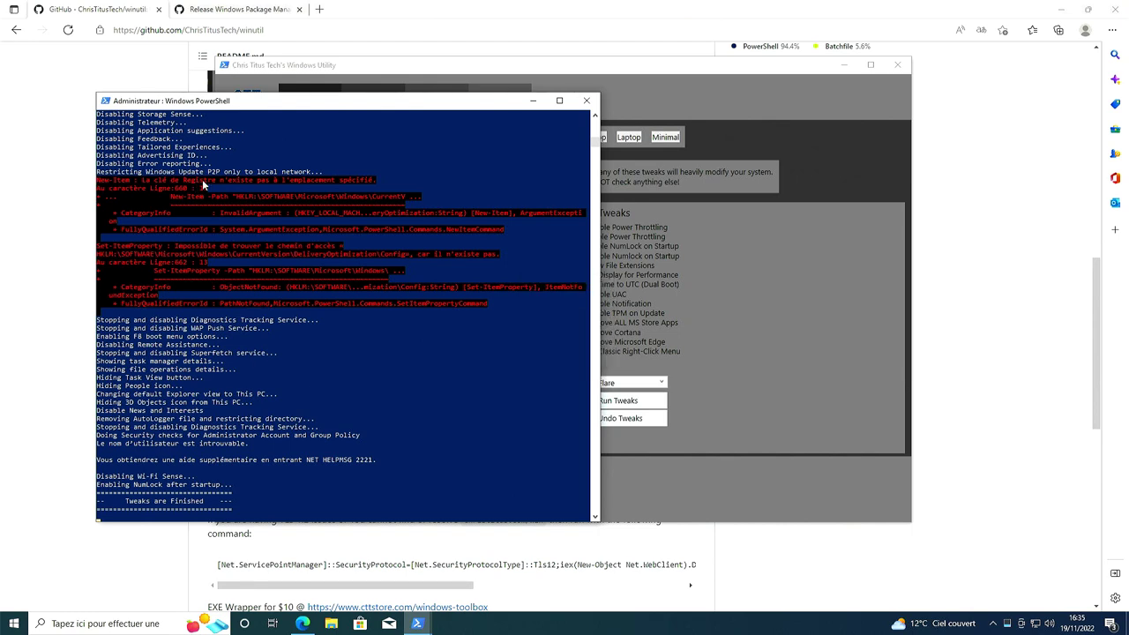
click(263, 440)
click(714, 318)
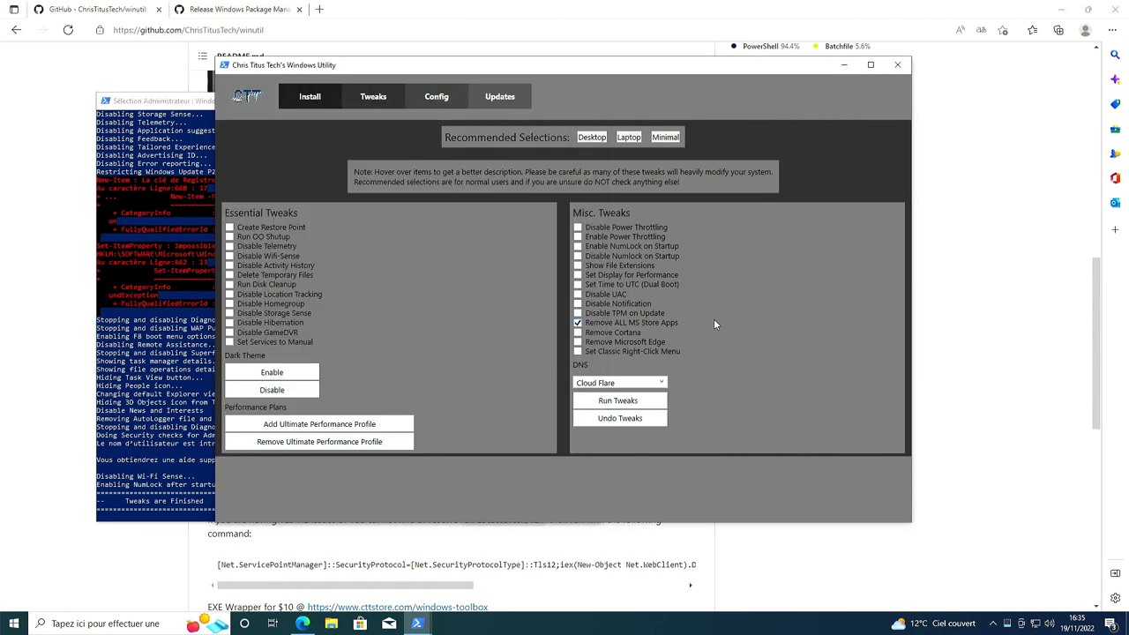
click(714, 324)
Highlight the short launch command "irm christitus.com/win | iex" in the GitHub README, and switch back to the Windows Utility.
key(alt+Tab)
drag(334, 486, 192, 492)
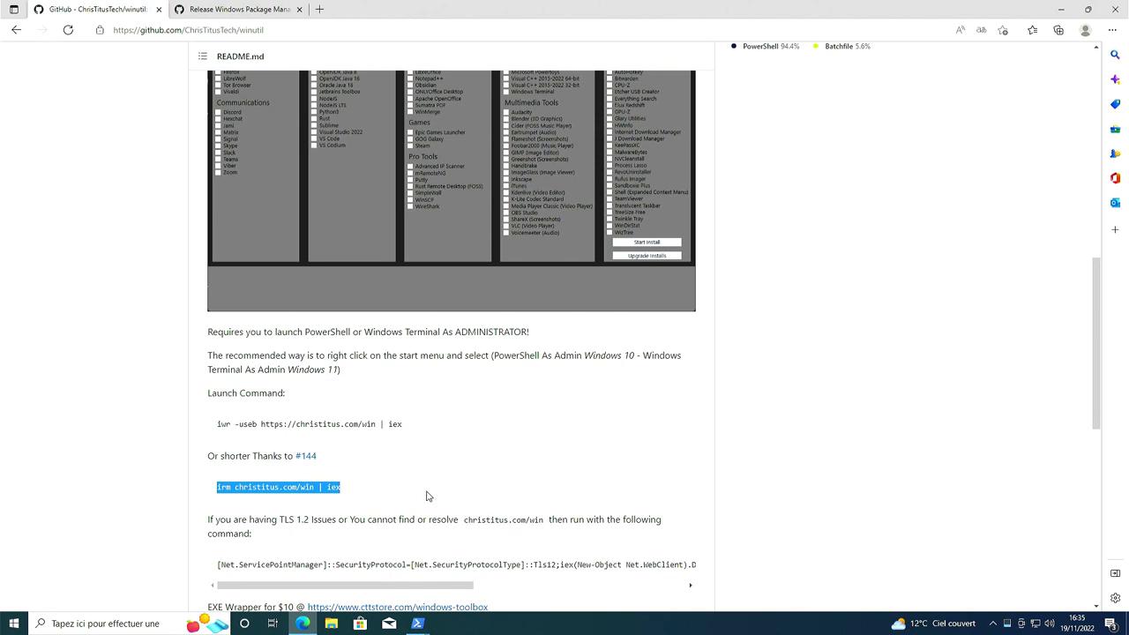
click(417, 625)
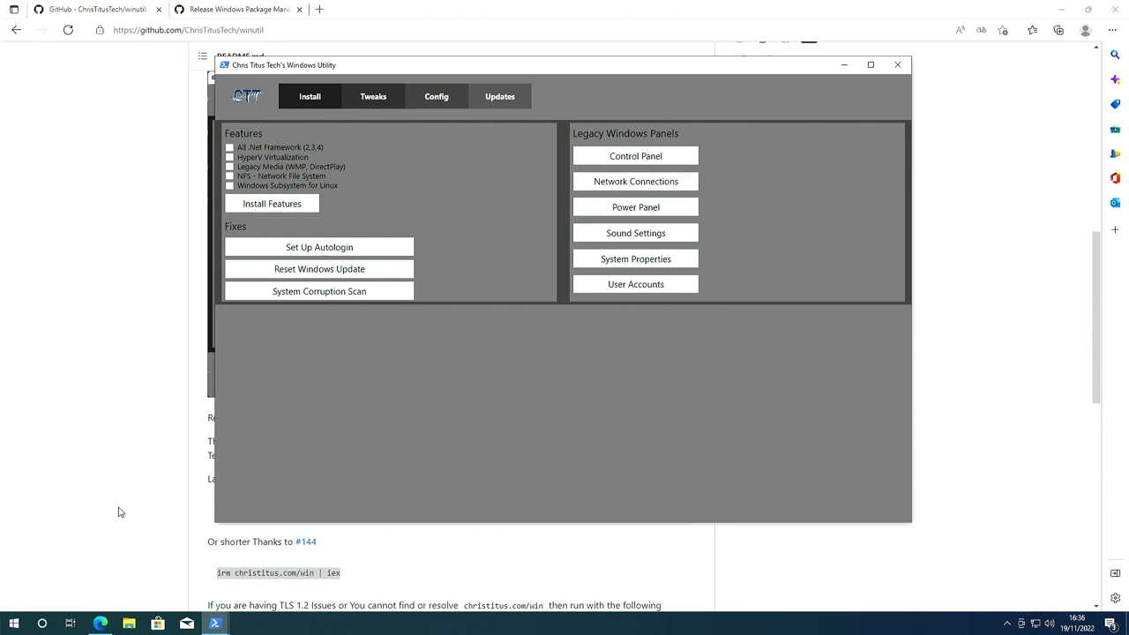
Open the Windows optional features dialog from Programmes et fonctionnalités in the Windows app settings and look through its list.
key(super+i)
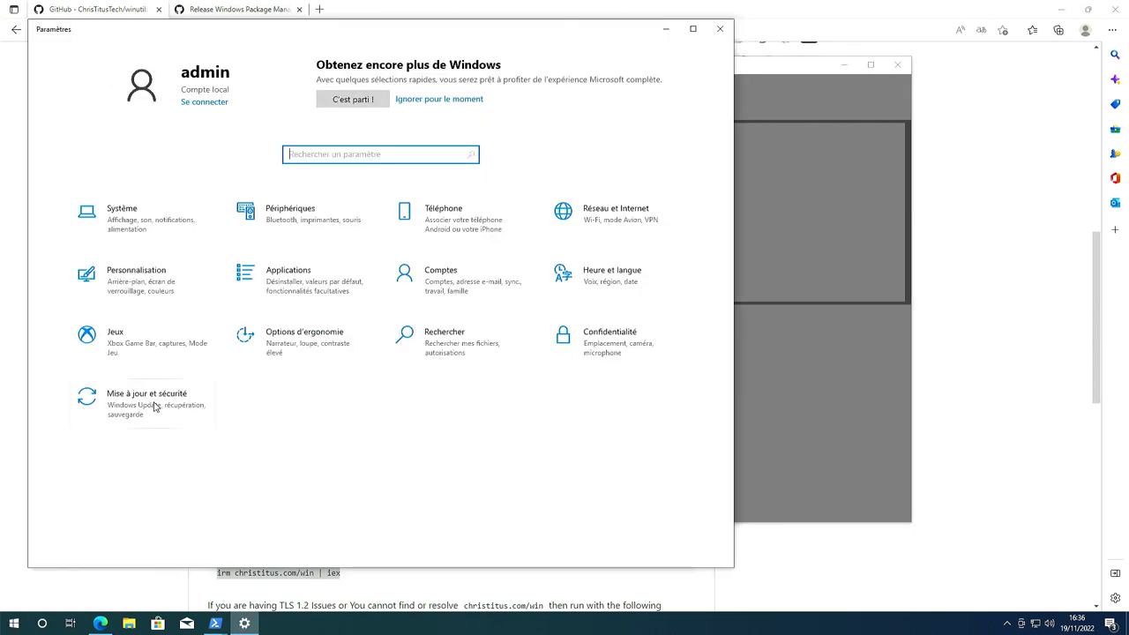
click(284, 281)
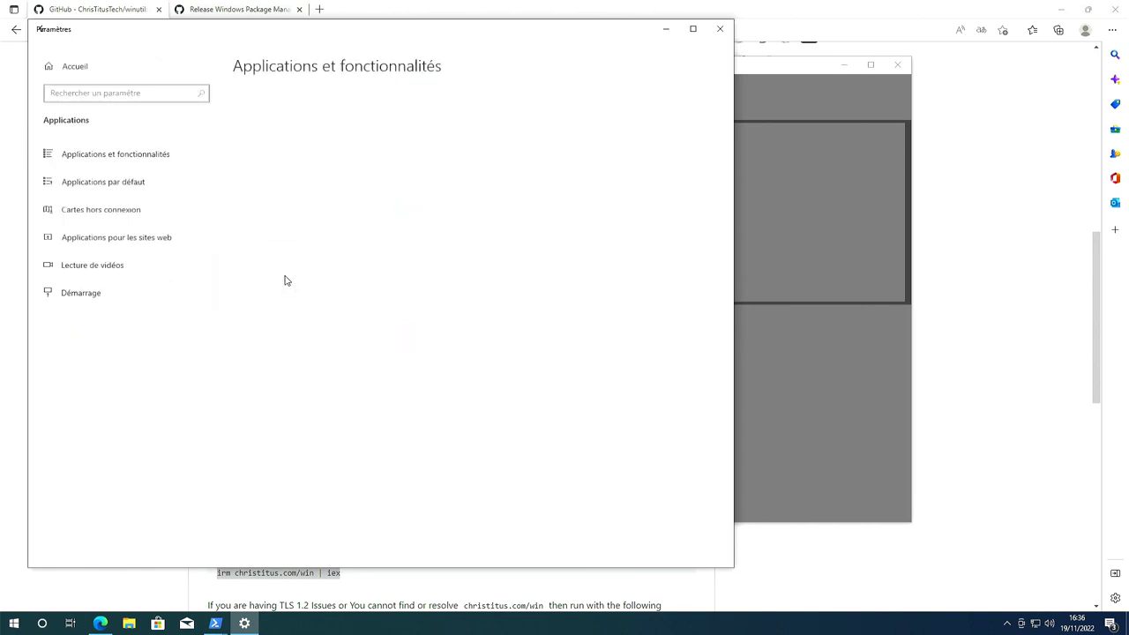
click(620, 100)
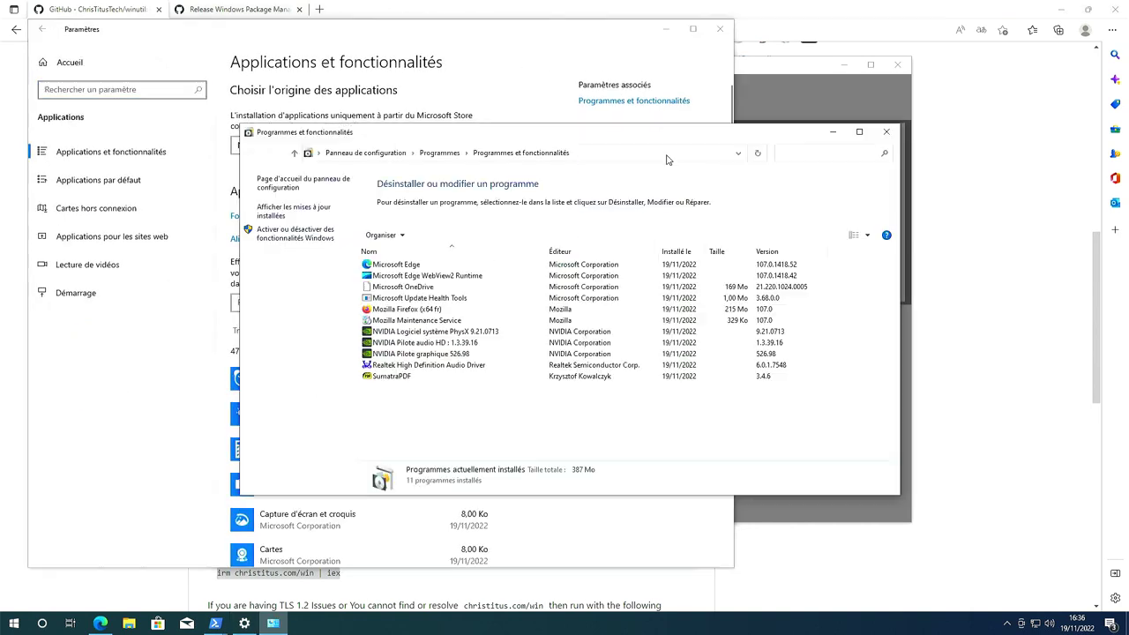
click(298, 235)
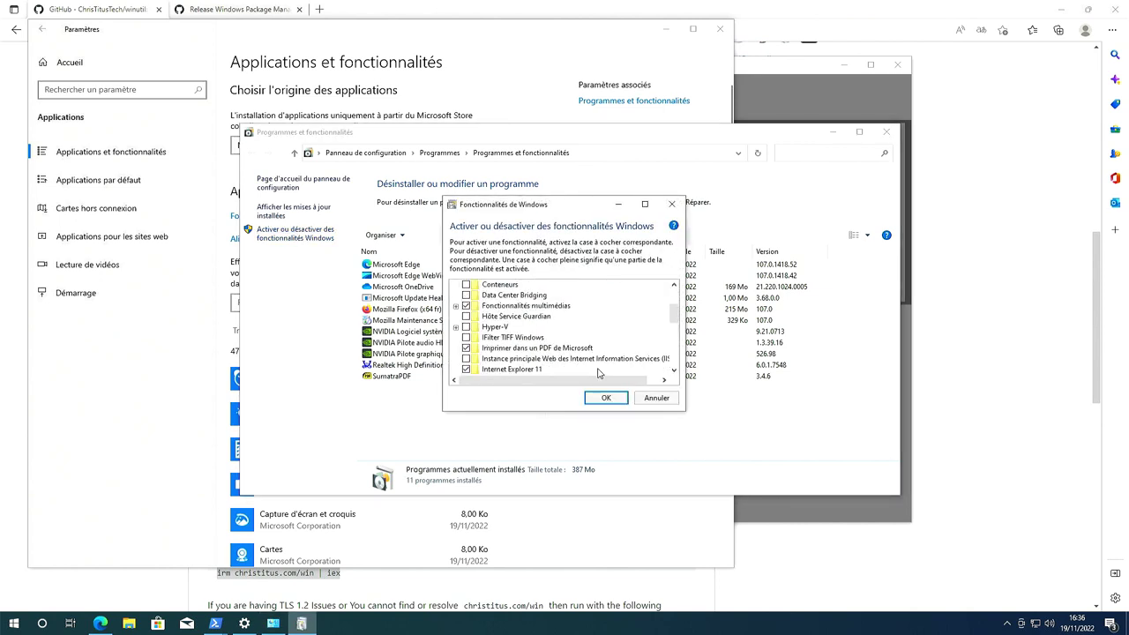
scroll(599, 361, up, 2)
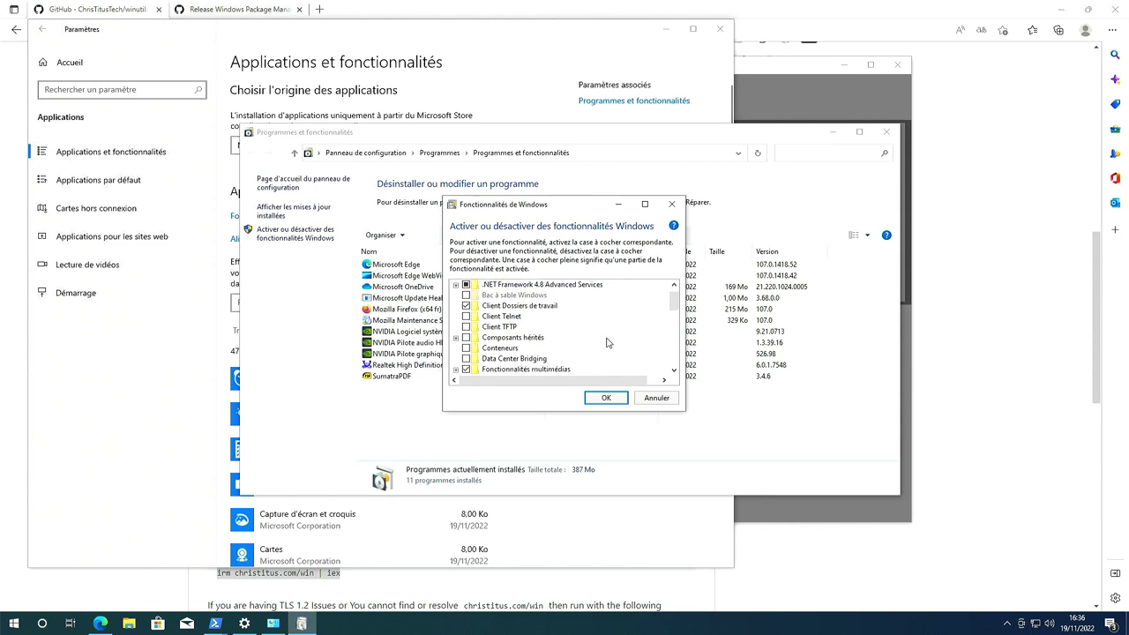
scroll(609, 346, down, 7)
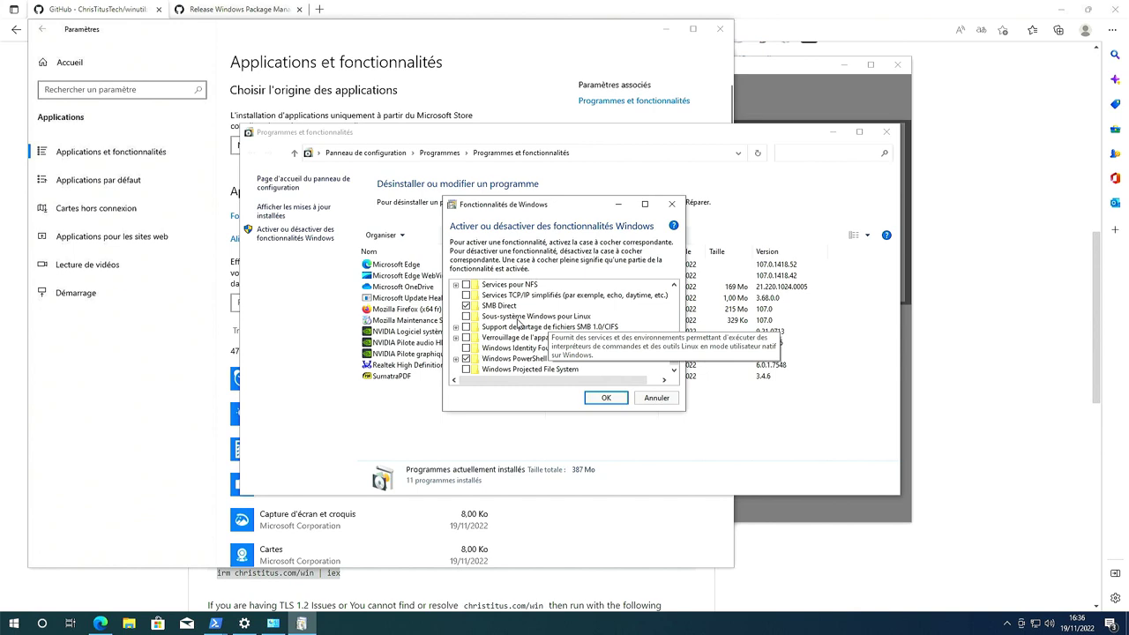
Bring the Windows Utility forward to compare its Features list with the Windows optional features, and cancel the features dialog.
click(215, 624)
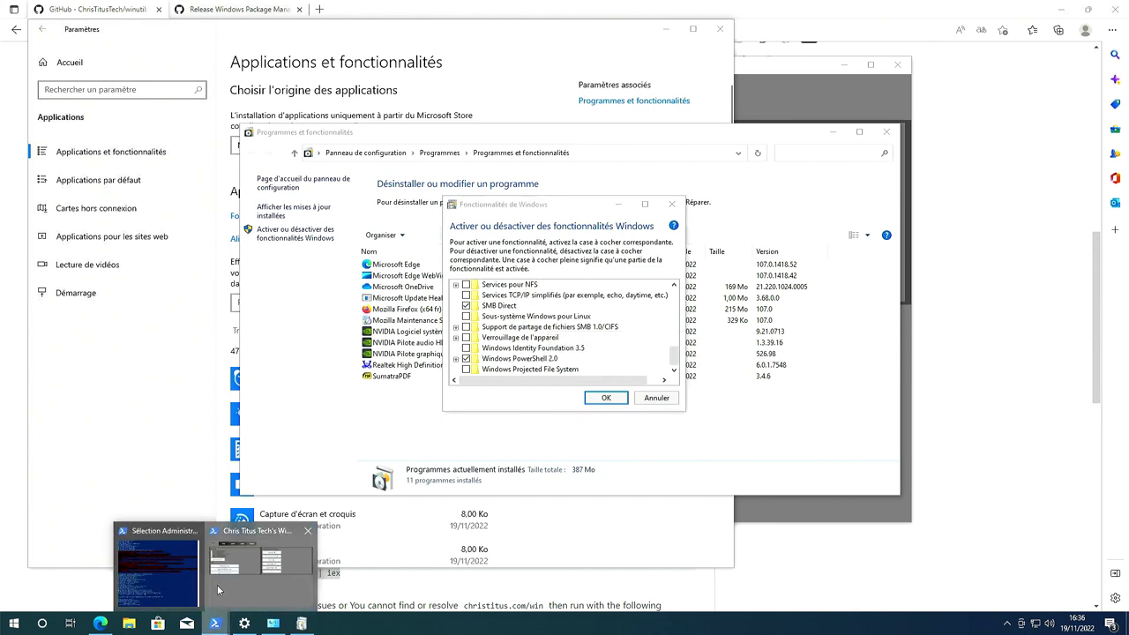
click(217, 585)
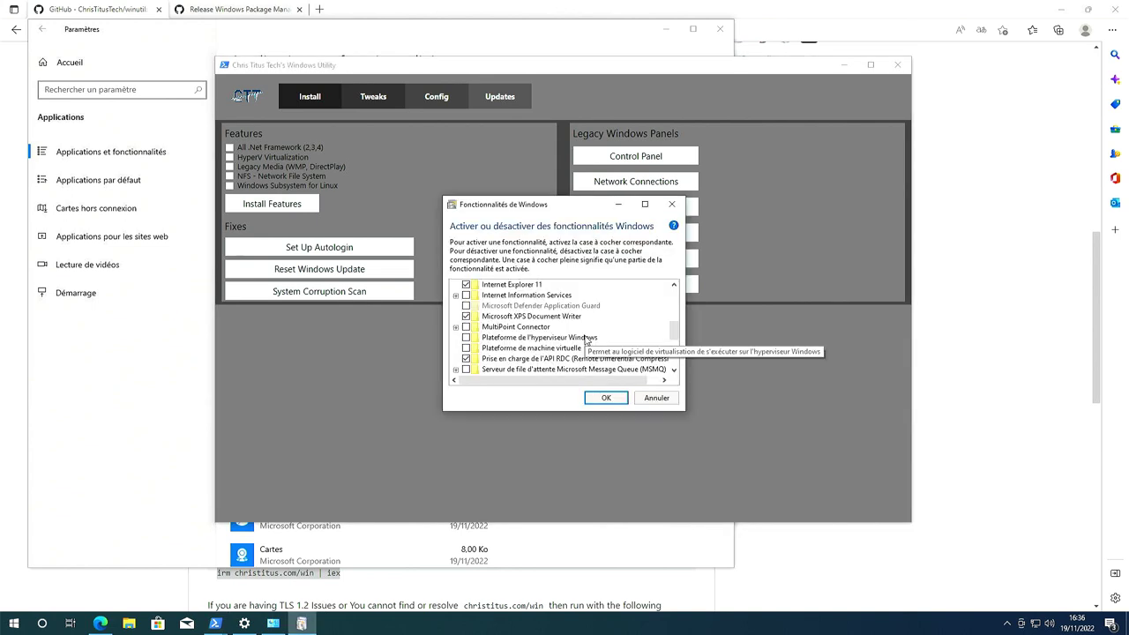
scroll(496, 307, up, 5)
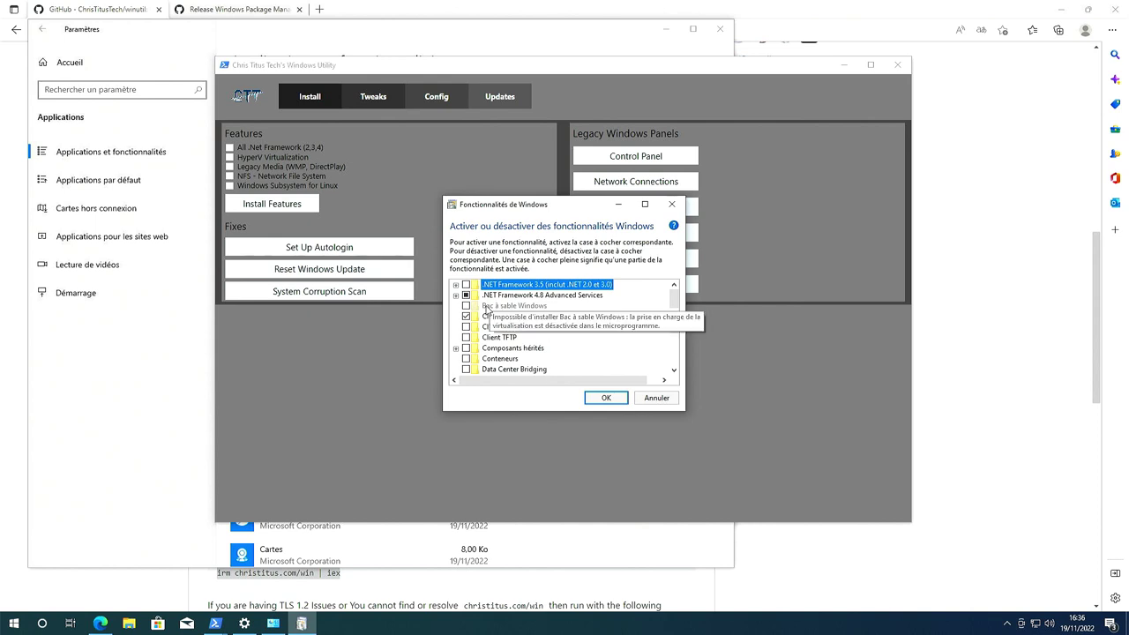
click(650, 400)
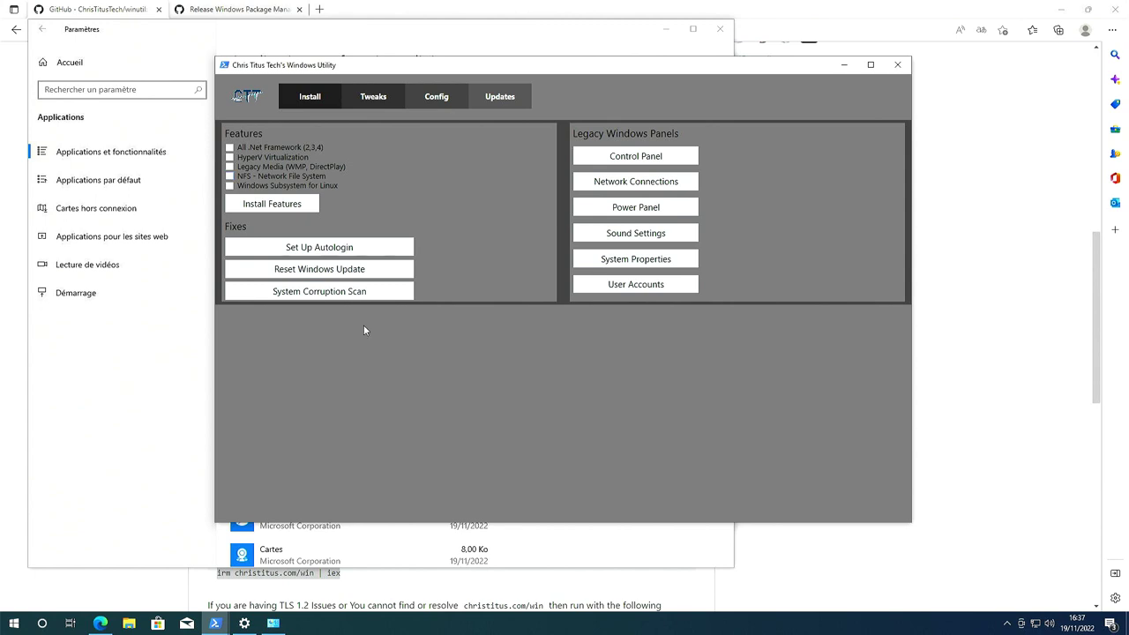
Open legacy Windows panels such as Control Panel and Sound Settings from the Windows Utility and close them again.
click(629, 161)
key(alt+F4)
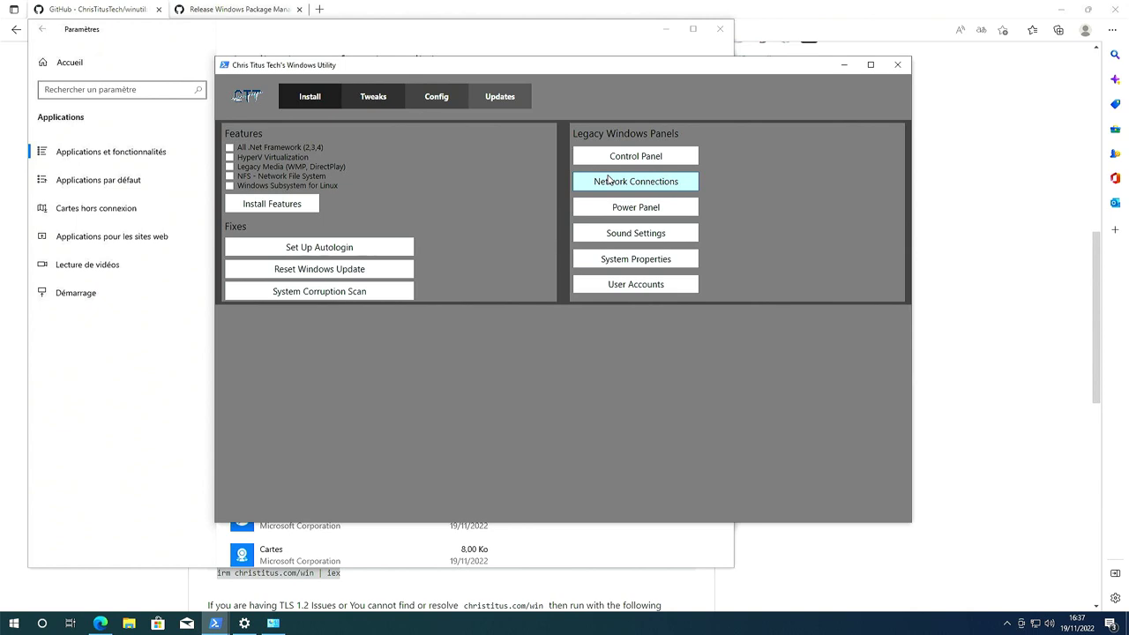
click(643, 209)
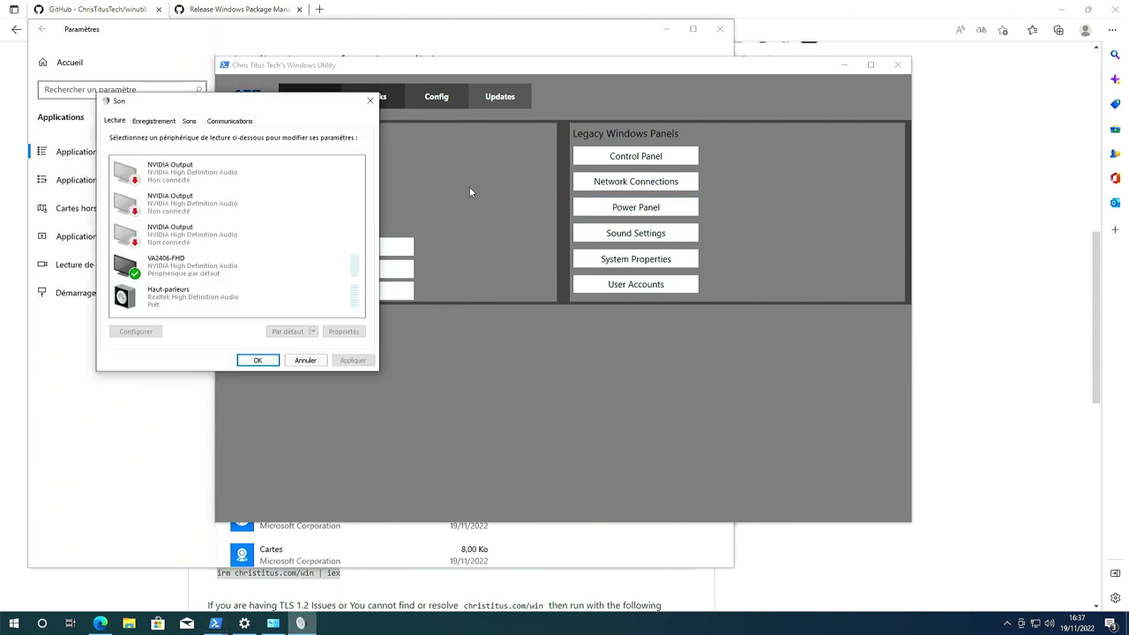
click(371, 101)
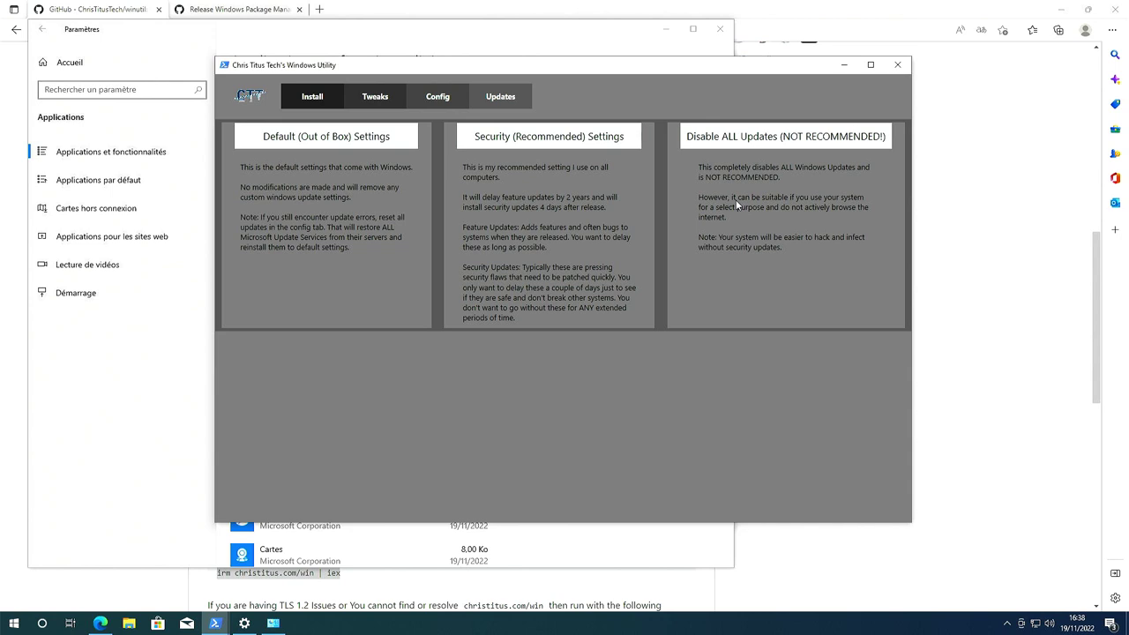
Review the Install and Tweaks pages of the Windows Utility once more and close the utility.
click(395, 100)
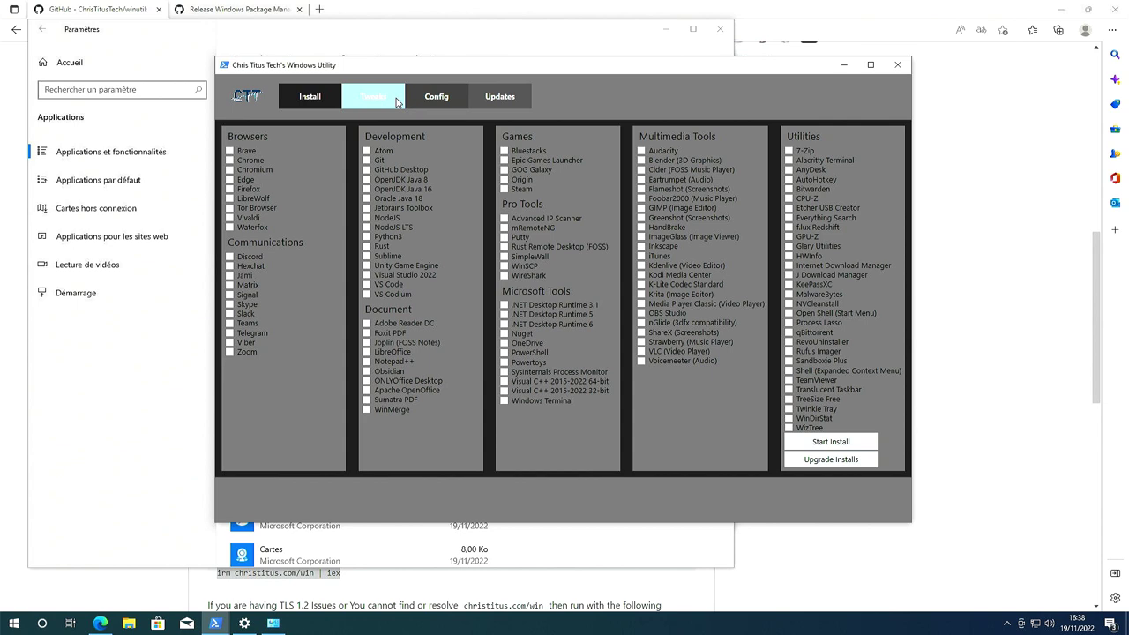
click(397, 102)
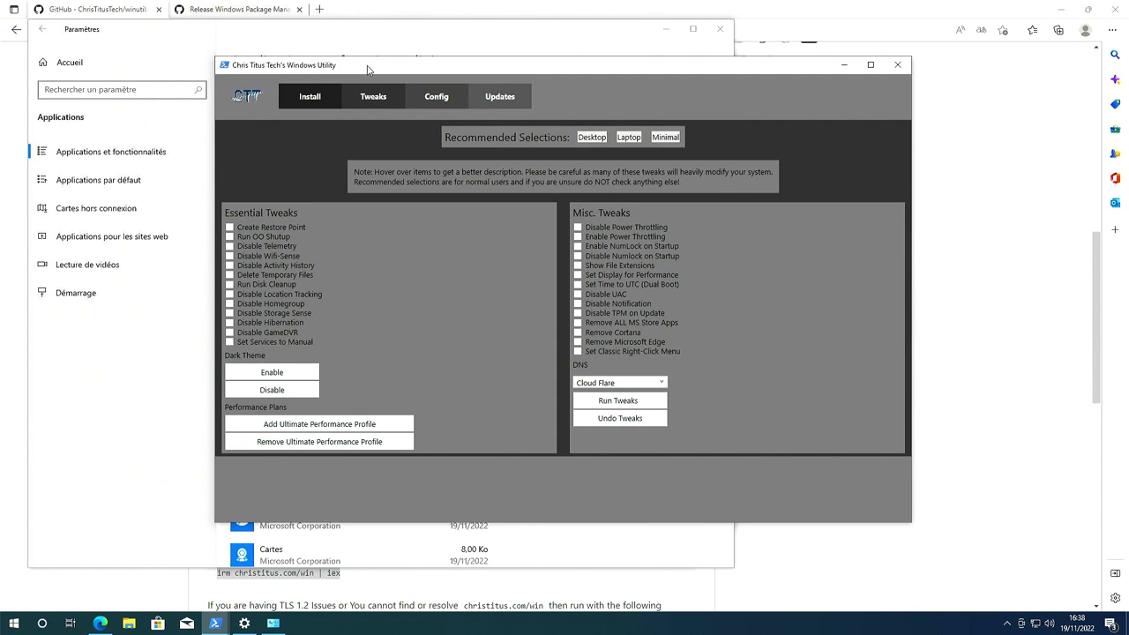
click(308, 94)
click(358, 90)
click(303, 94)
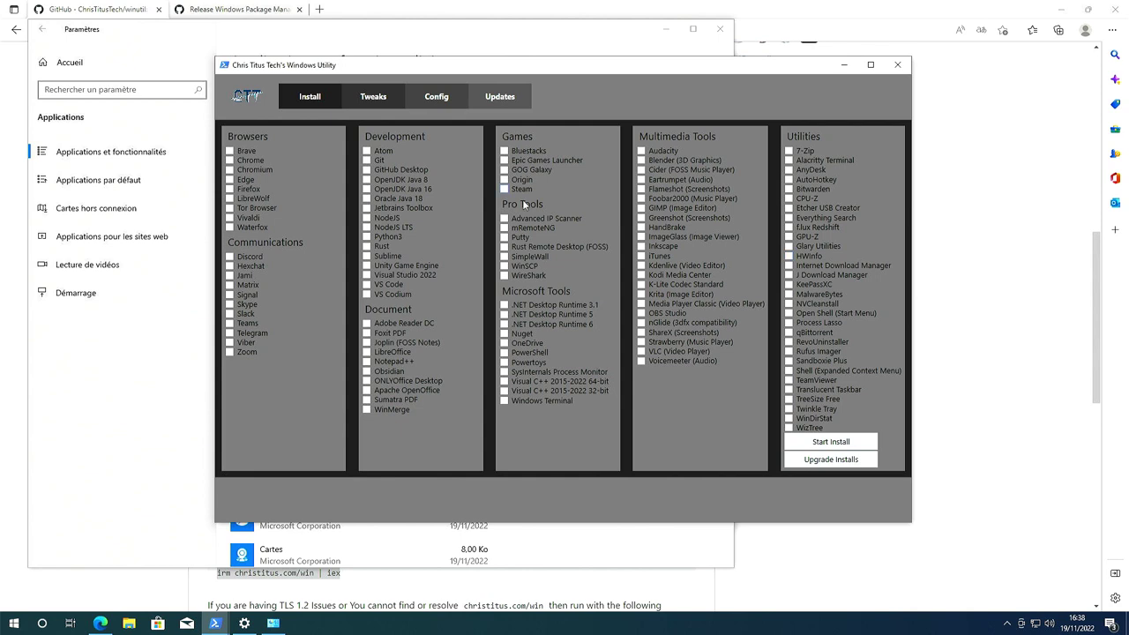
click(899, 65)
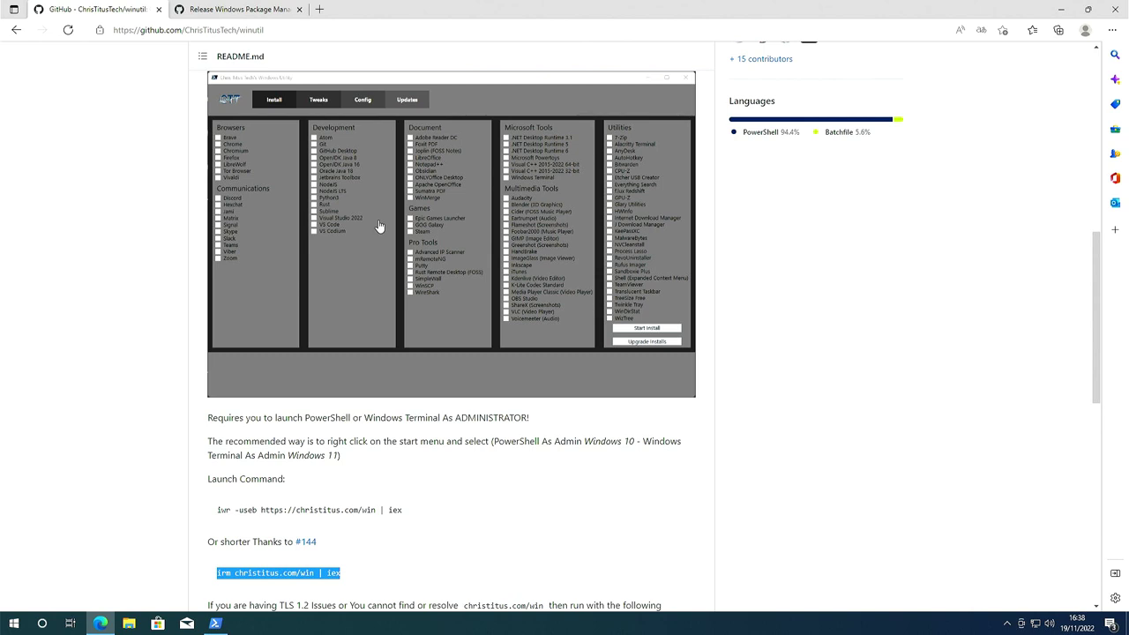
List the installed packages with "winget list" in the administrator PowerShell window and look through the output.
key(alt+Tab)
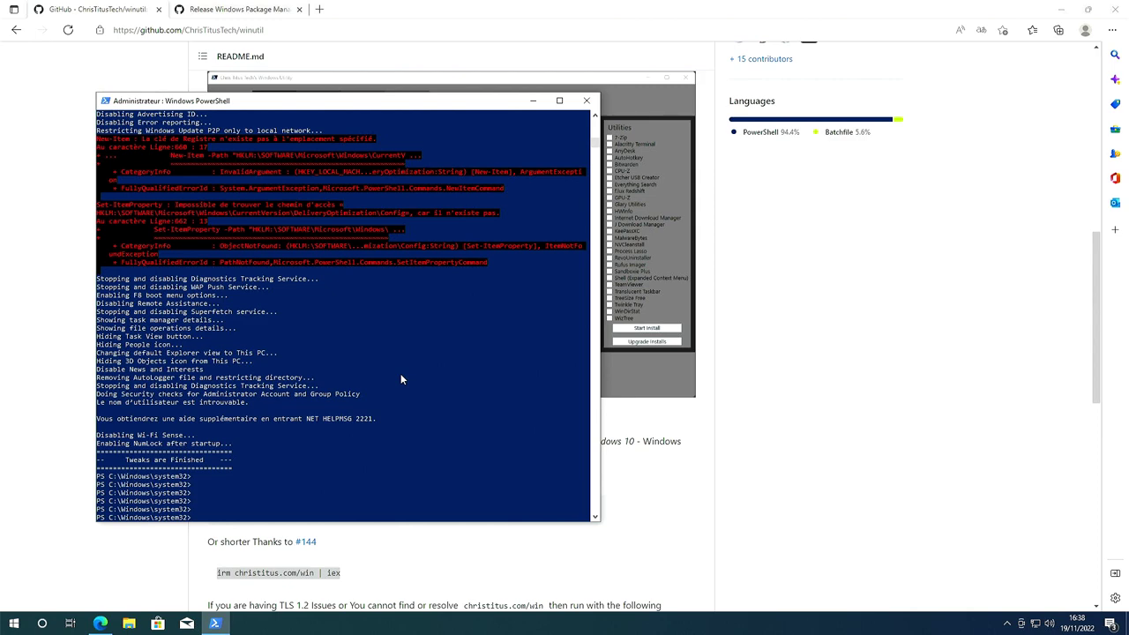
drag(529, 100, 690, 36)
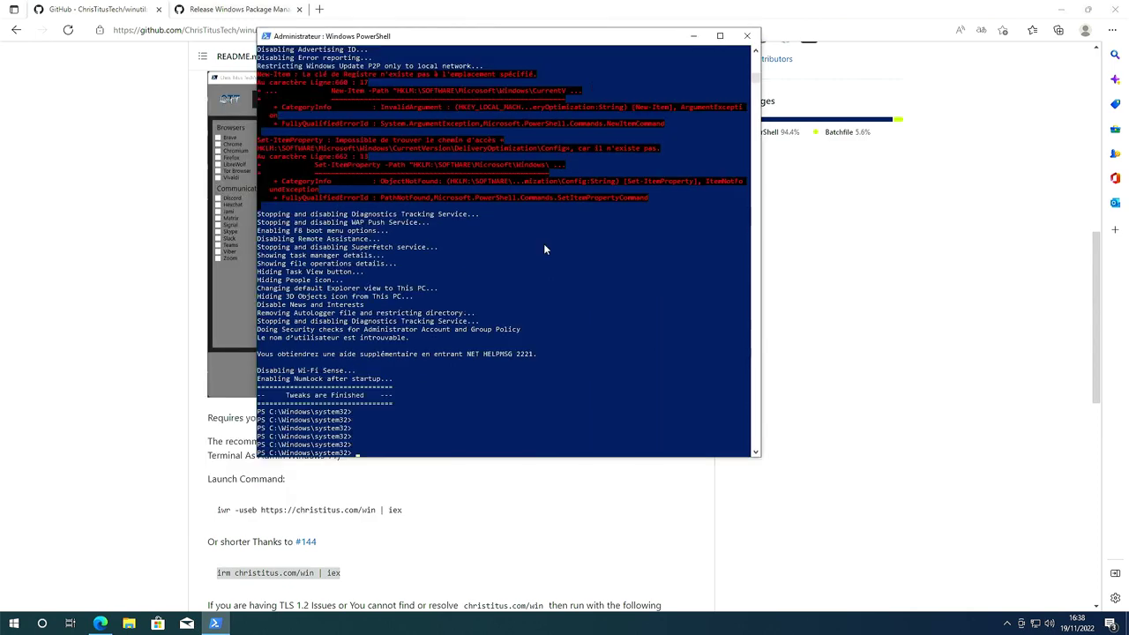
text(winget list)
key(Return)
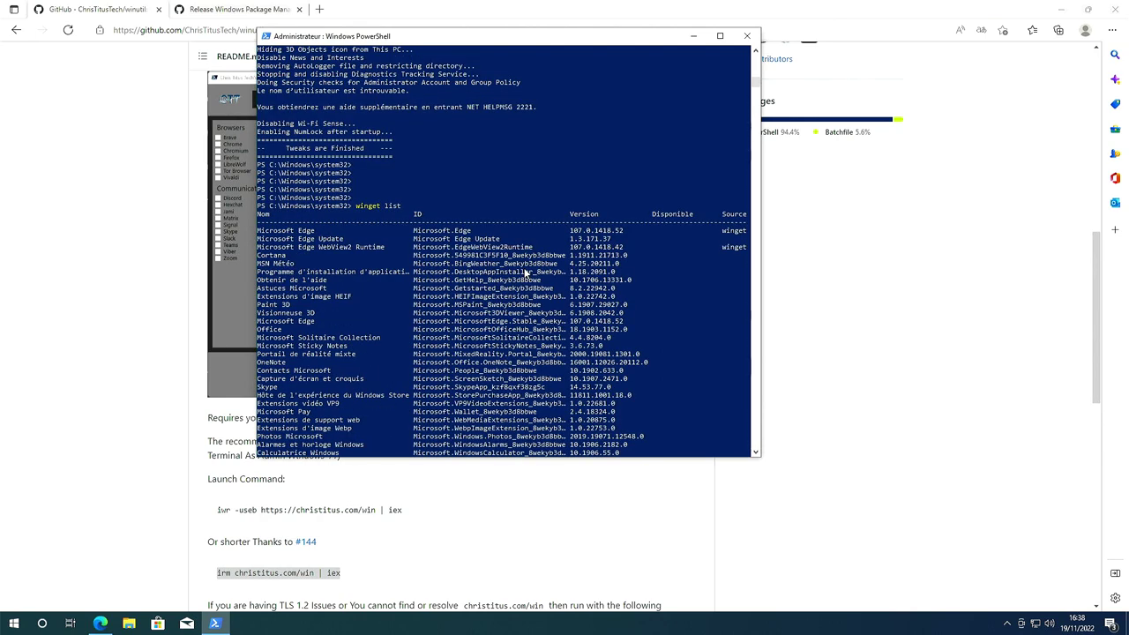
scroll(526, 273, down, 5)
scroll(520, 258, up, 1)
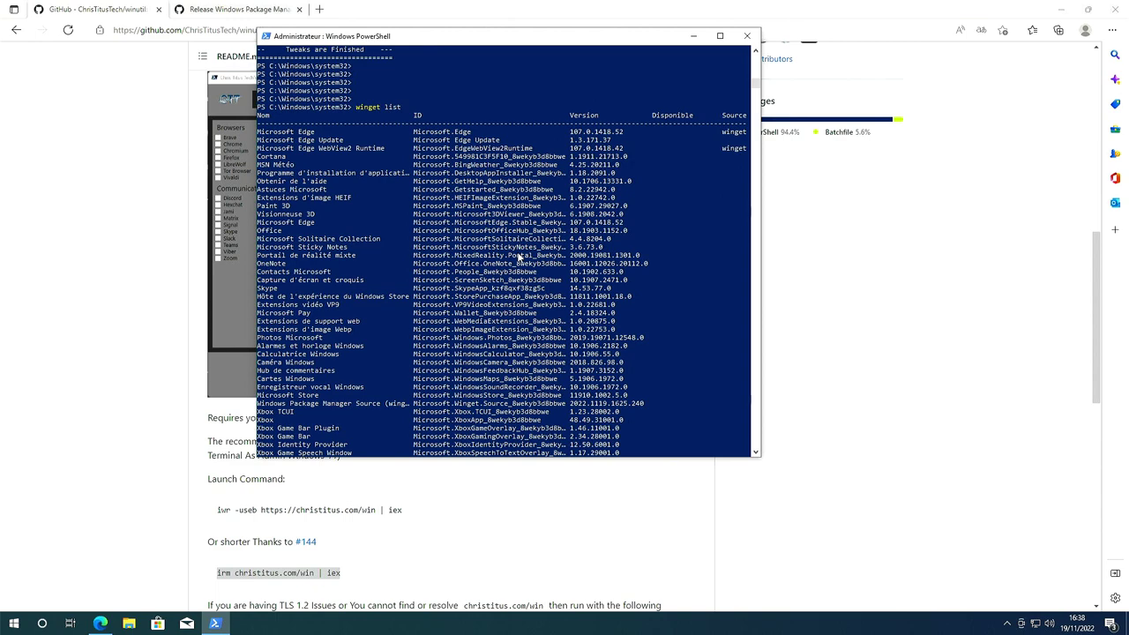
scroll(520, 258, down, 10)
scroll(517, 252, up, 8)
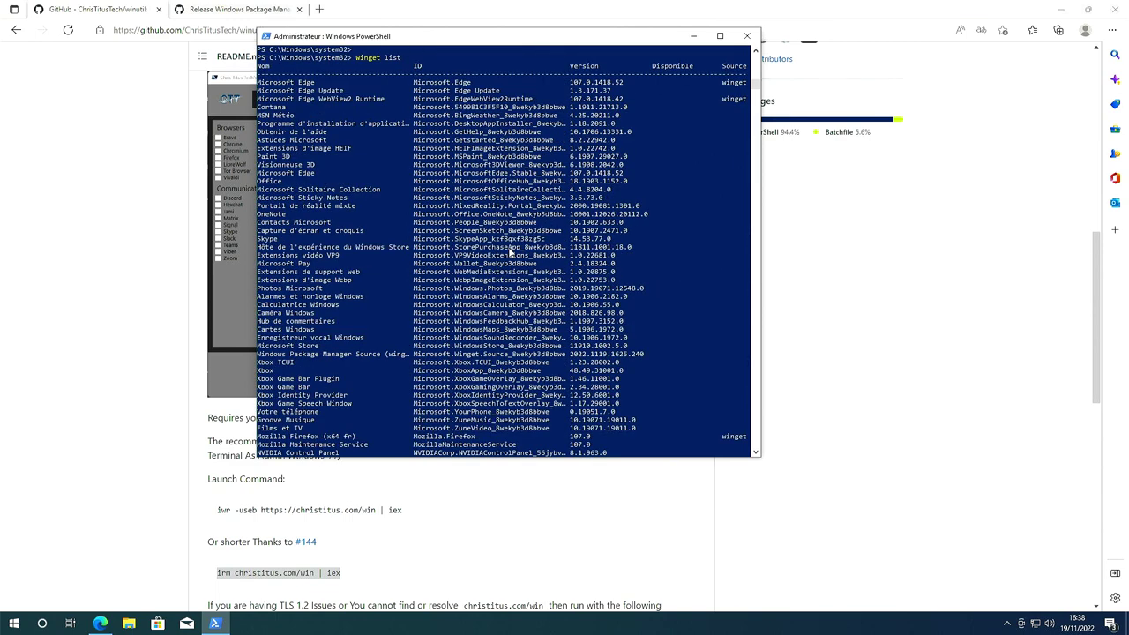
scroll(511, 245, down, 1)
scroll(514, 239, down, 7)
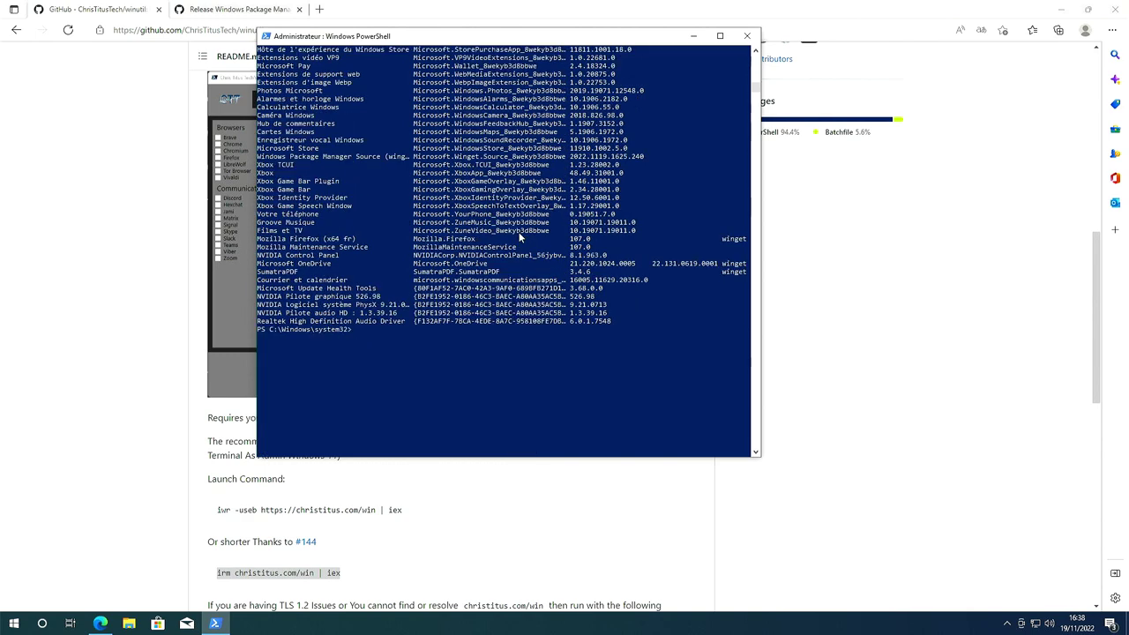
scroll(519, 232, up, 1)
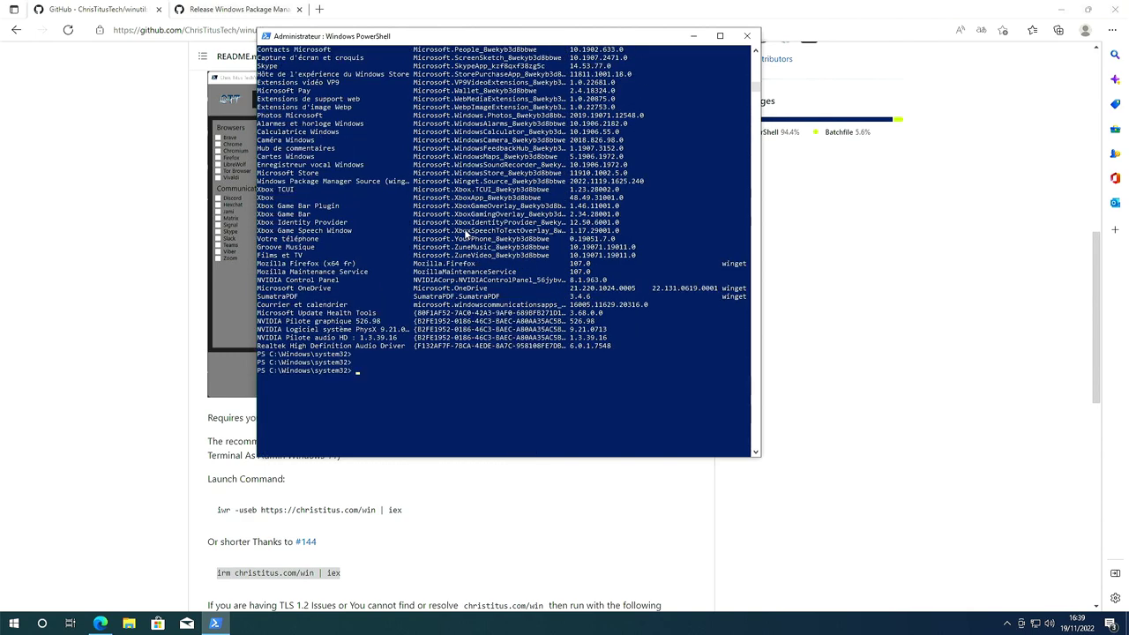
Search the winget packages for Firefox with the command "winget search firefox".
key(Return)
key(Return)
key(Return)
text(w)
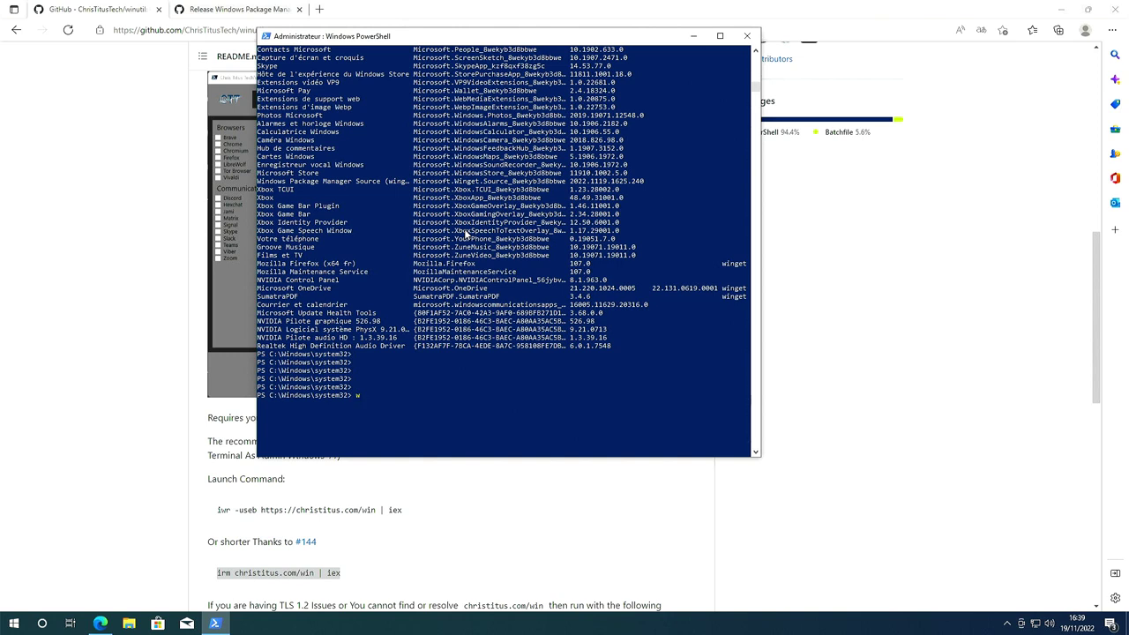
text(inget search firefox)
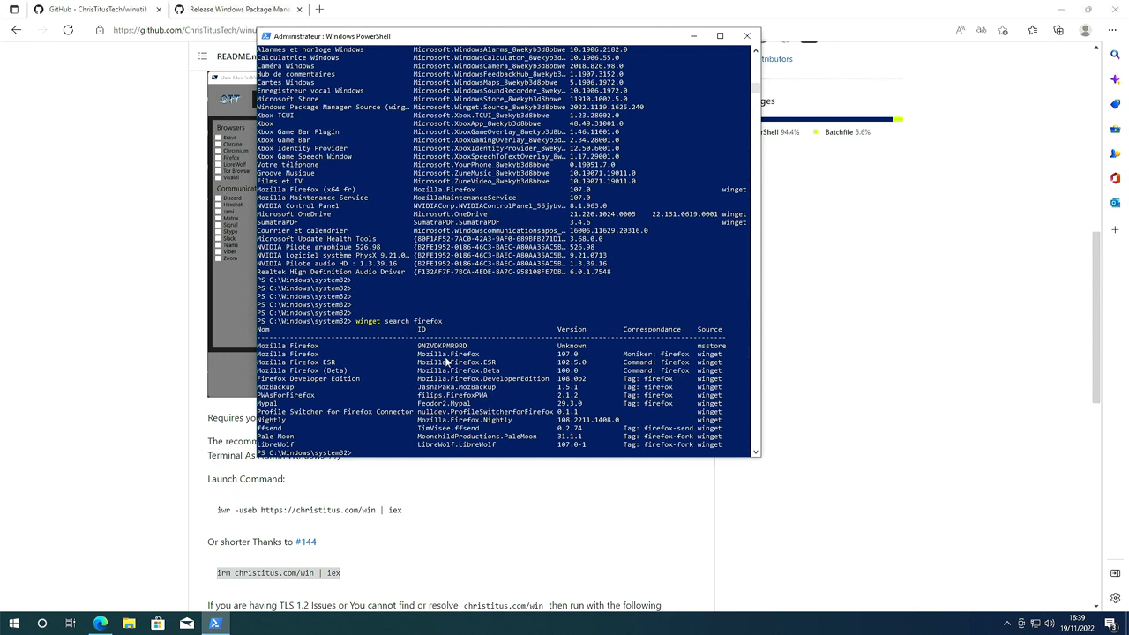
Highlight the IDs of the Firefox, Firefox ESR and Developer Edition packages and the version of the msstore entry.
drag(418, 357, 494, 368)
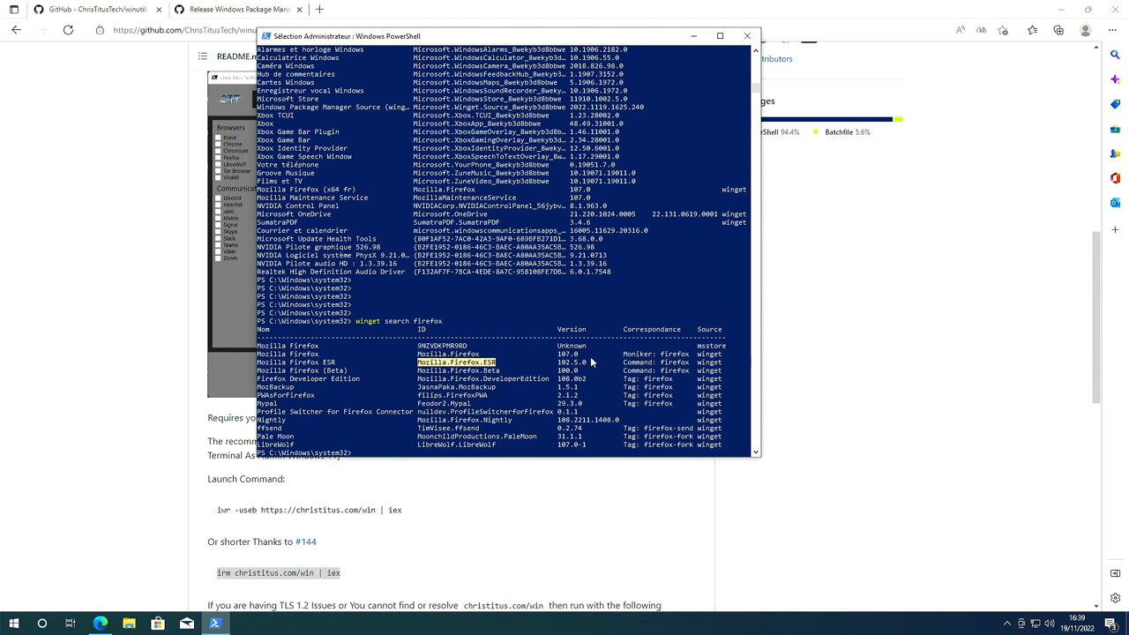
drag(416, 353, 613, 361)
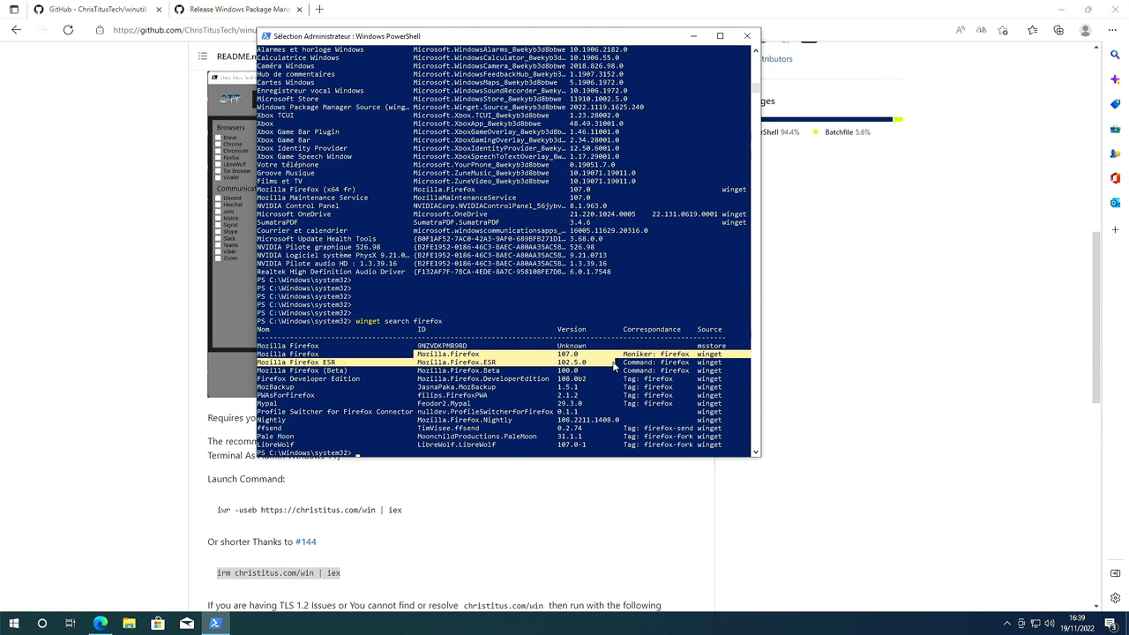
drag(417, 379, 500, 379)
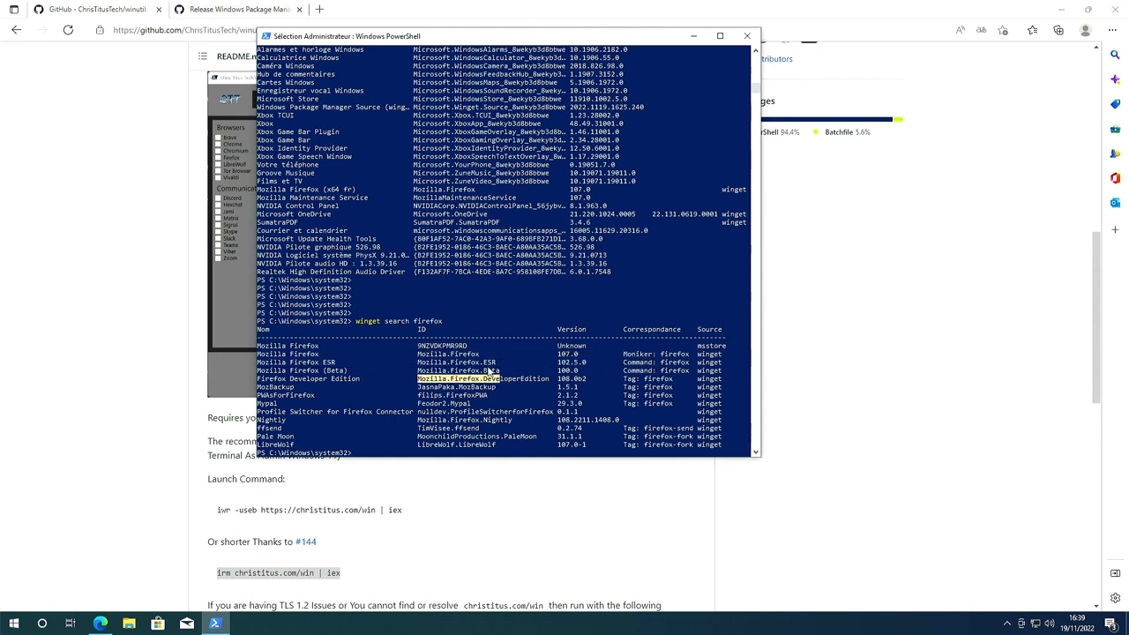
drag(415, 345, 582, 351)
click(592, 346)
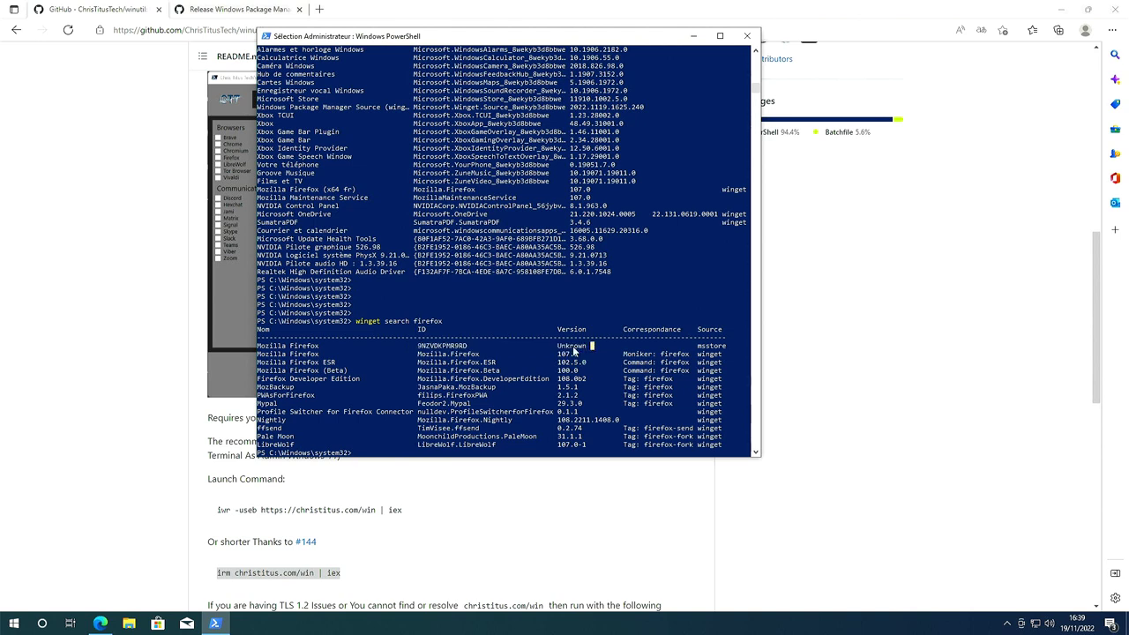
double_click(571, 347)
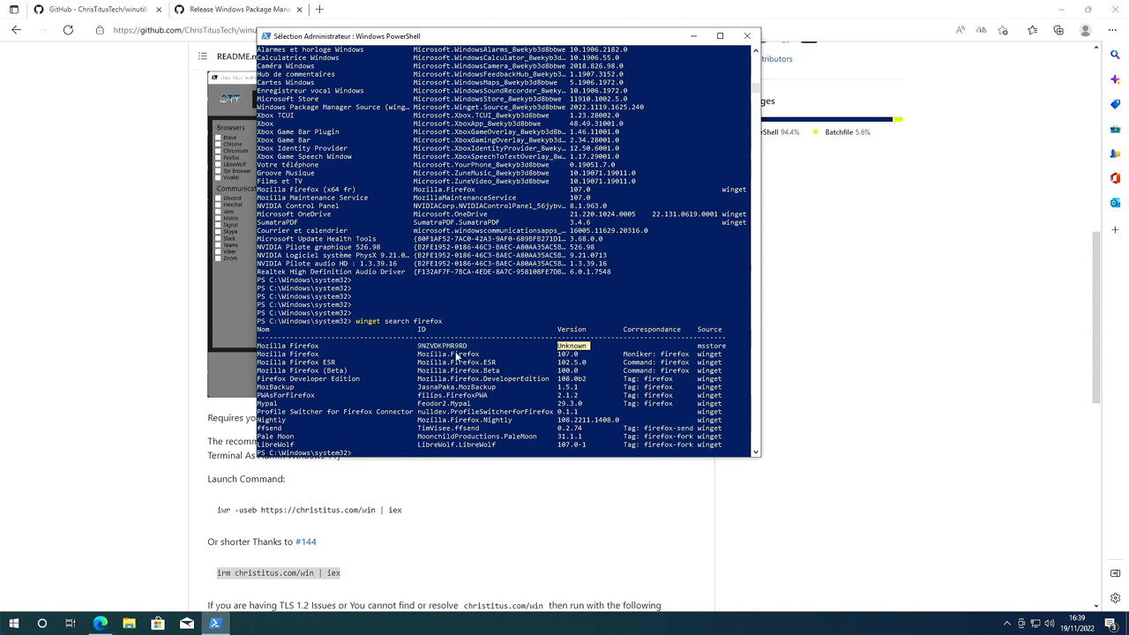